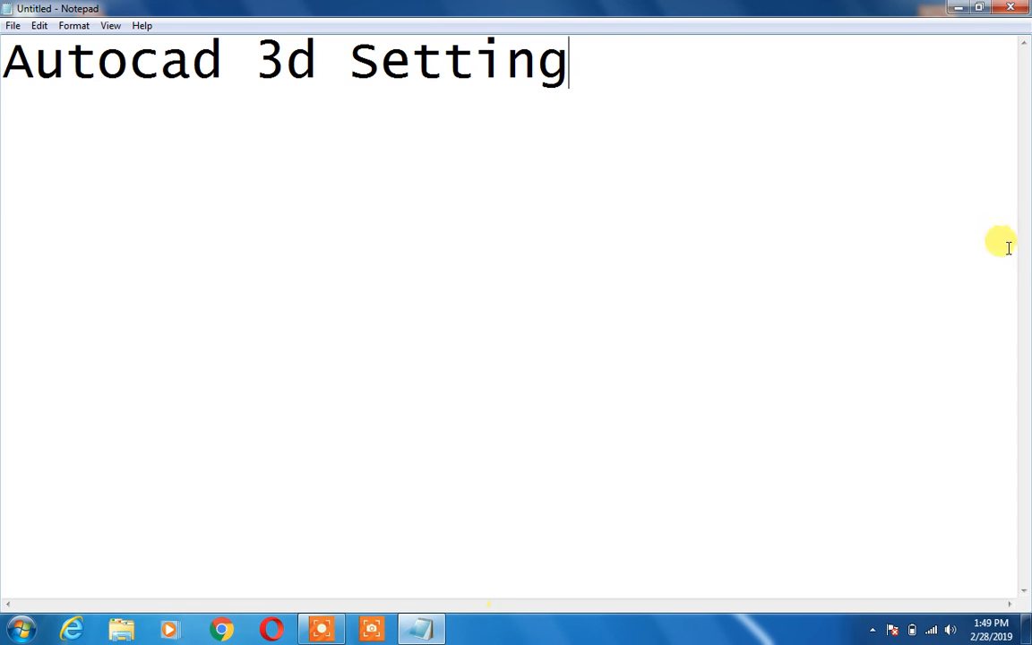
- Launch AutoCAD 2007 and set the drawing's length units to Architectural with 0'-0 1/4" precision
click(958, 8)
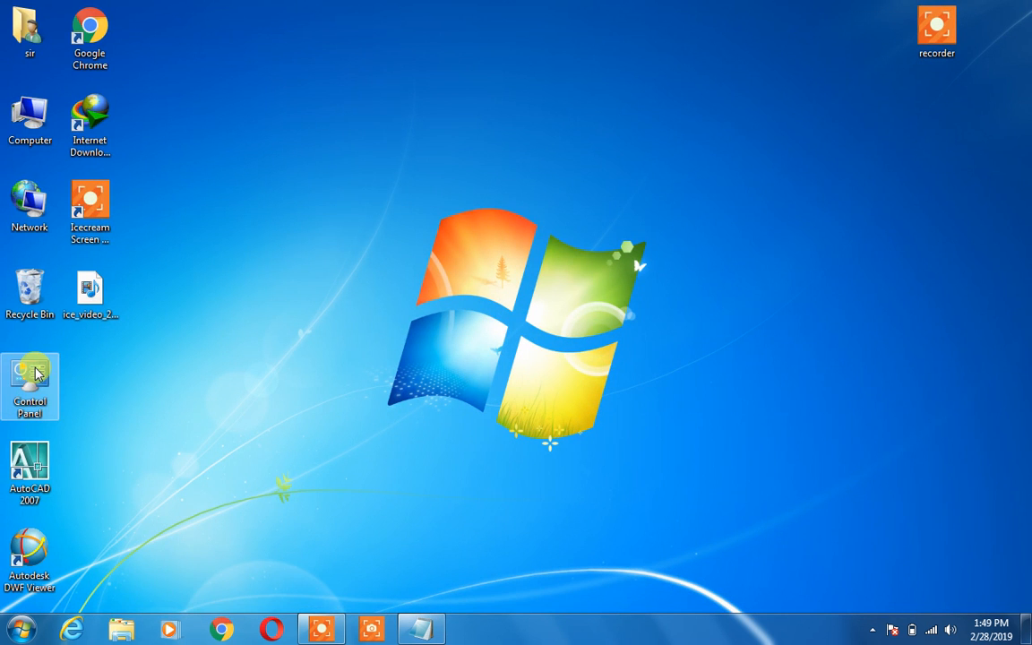
click(29, 468)
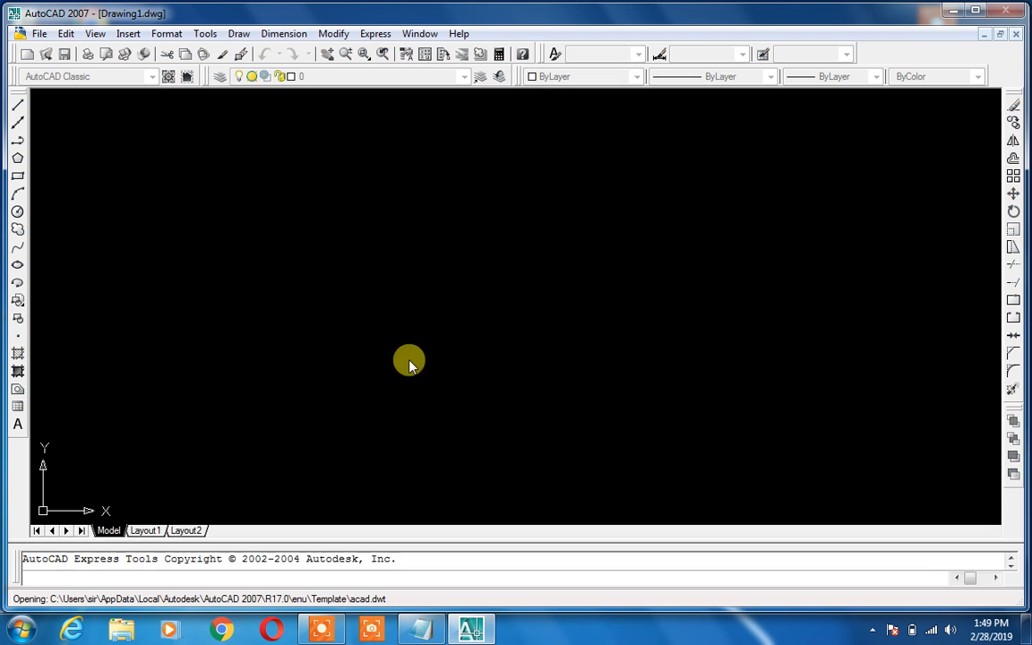
text(un)
key(Return)
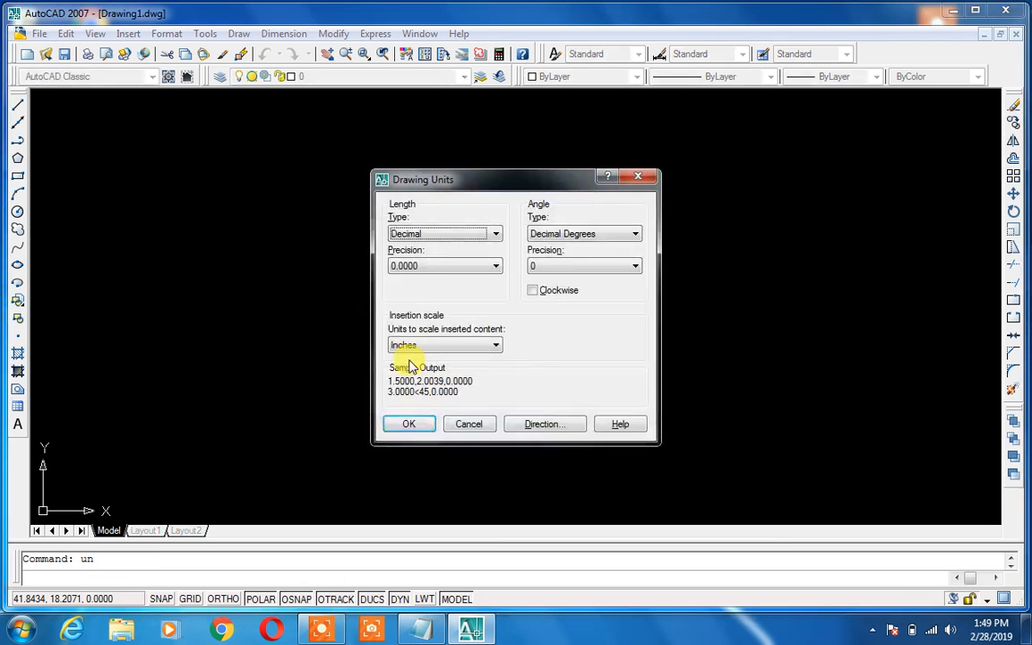
click(463, 236)
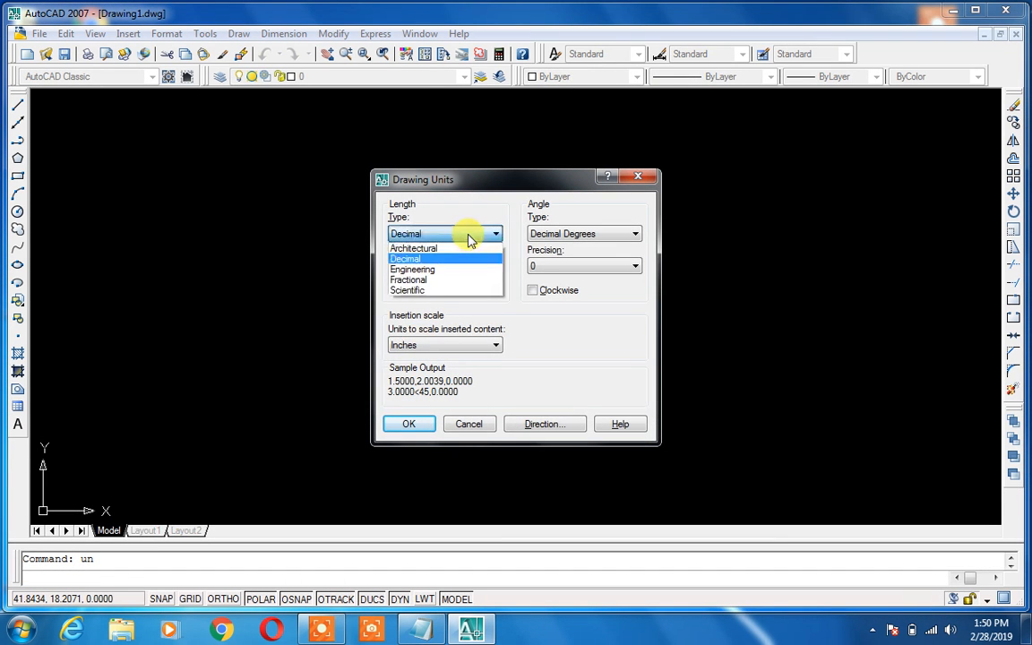
click(460, 250)
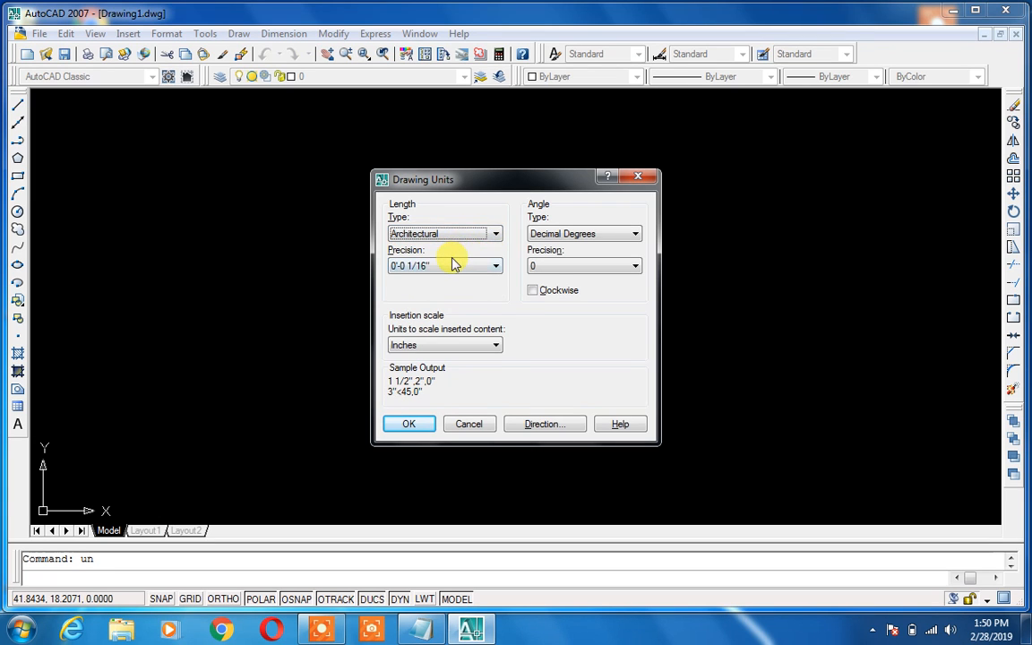
click(453, 265)
click(434, 305)
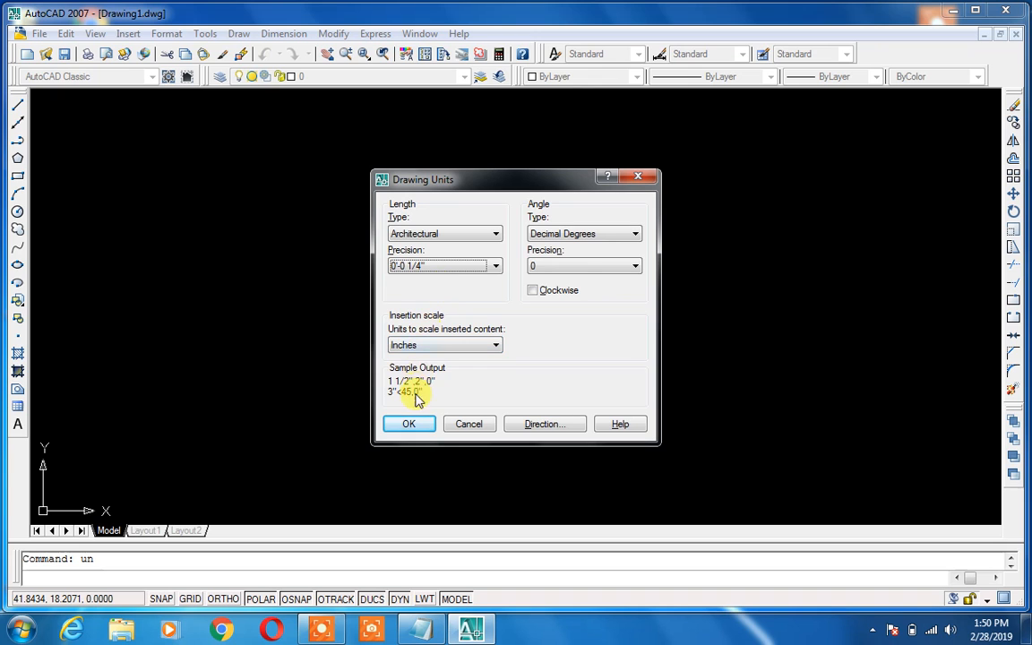
click(408, 423)
- Set the Standard dimension style's primary units to Architectural with 0'-0 1/4" precision
text(d)
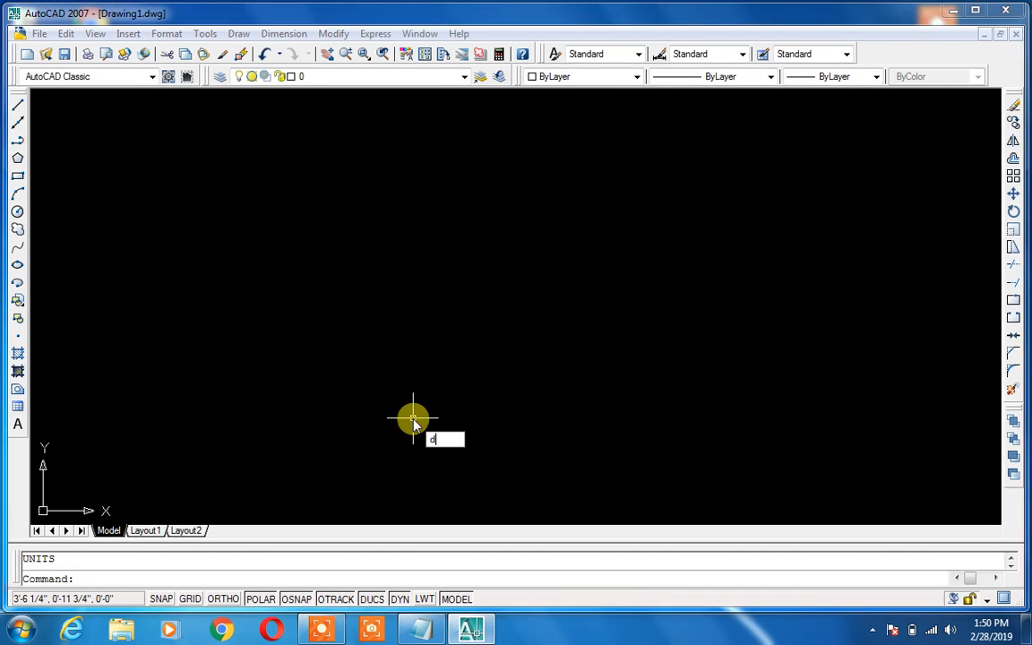
key(Return)
click(670, 277)
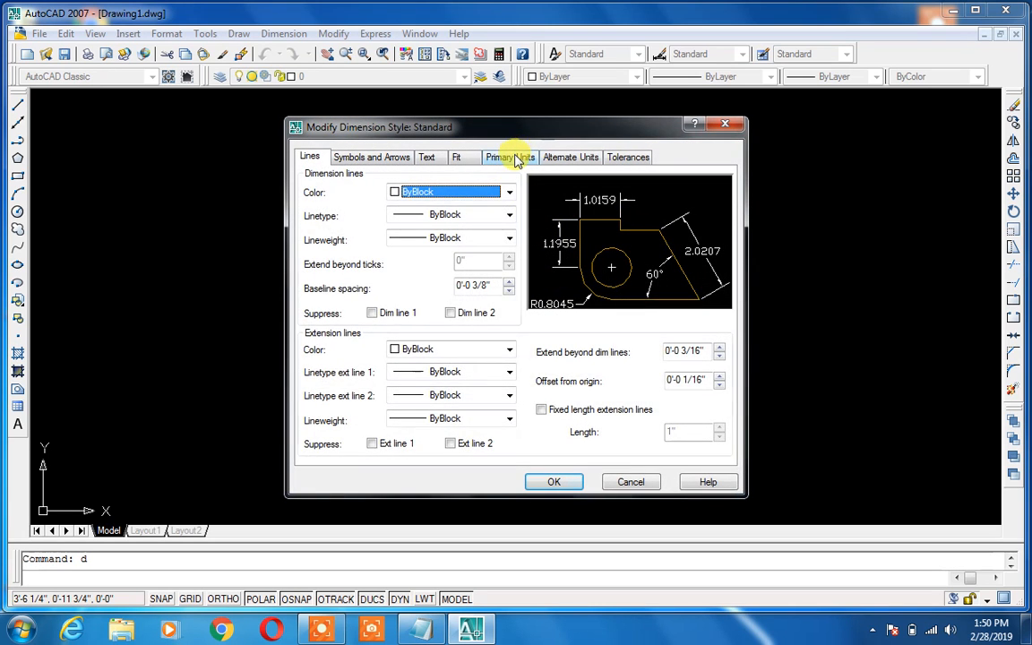
click(516, 157)
click(491, 190)
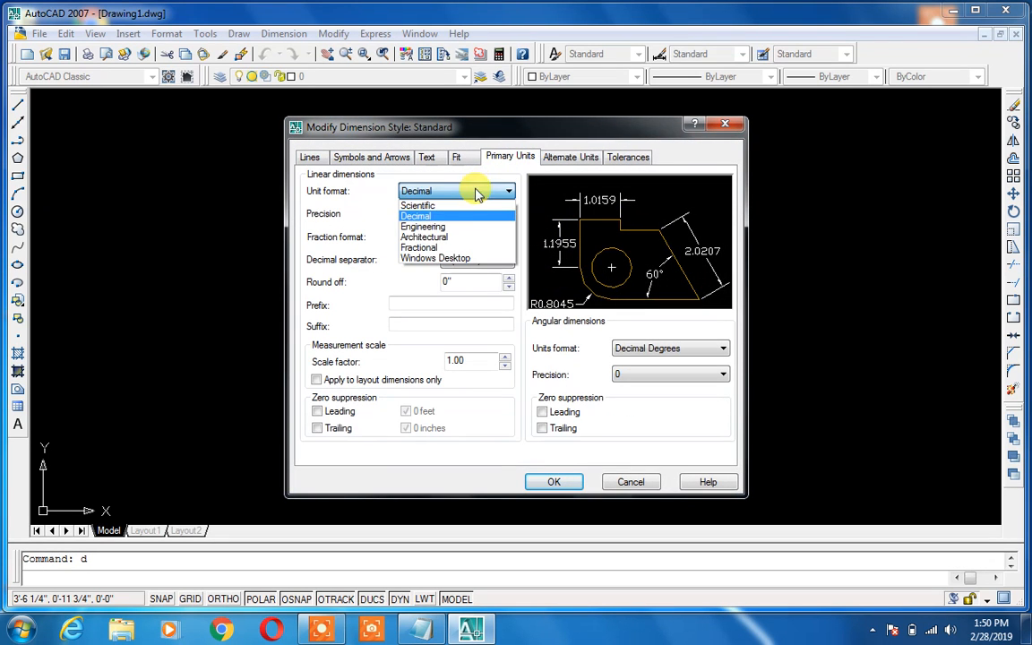
click(452, 237)
click(457, 213)
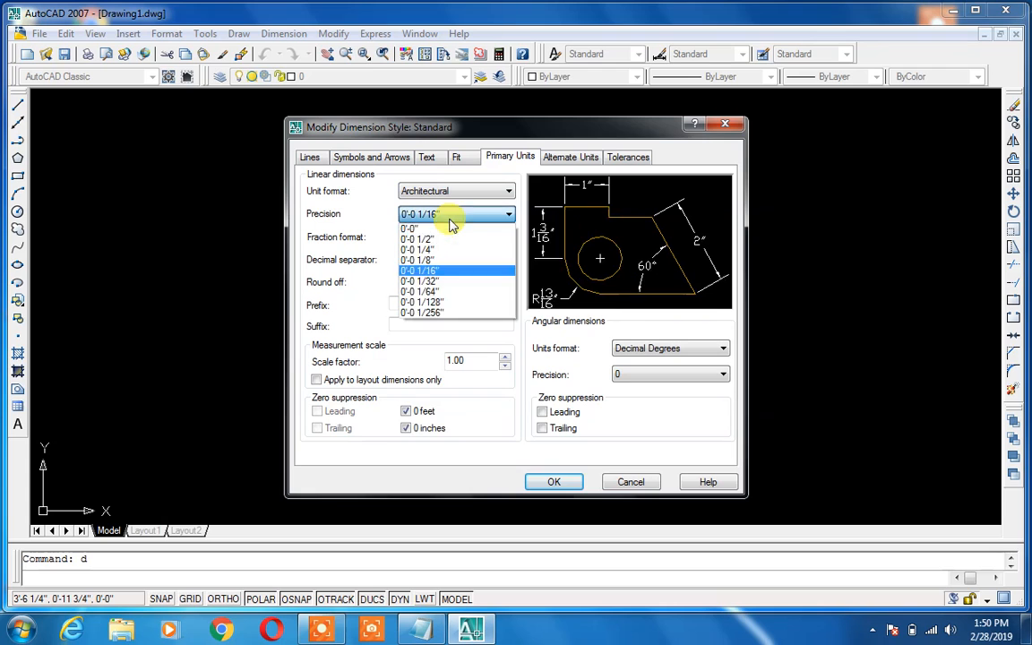
click(423, 247)
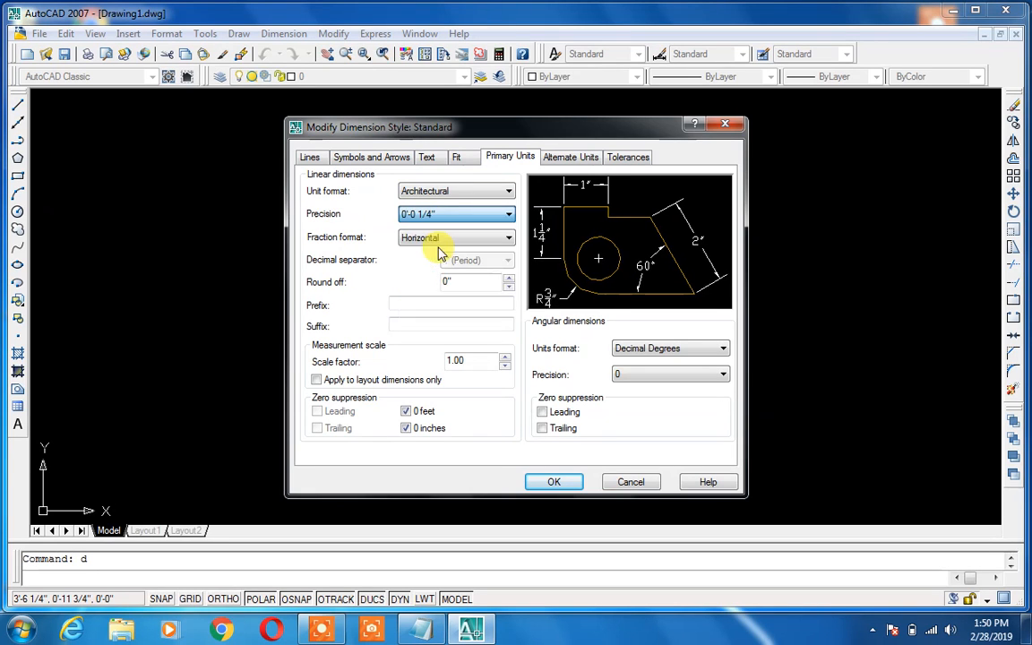
- Set the Standard dimension style's text height to 7" and align the text with the dimension line, and save the style
click(426, 157)
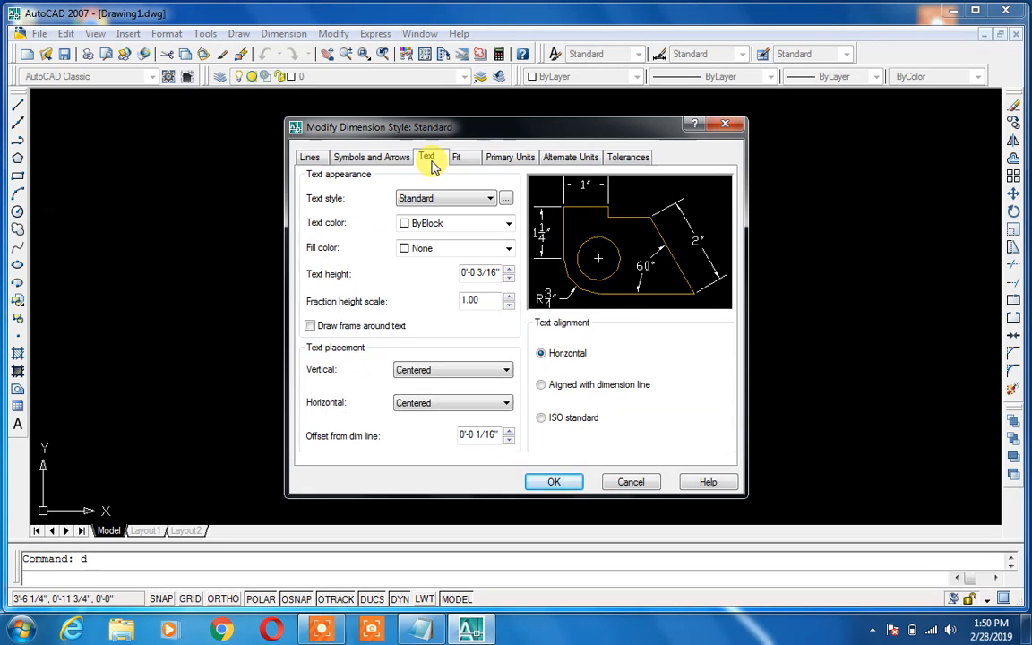
double_click(464, 271)
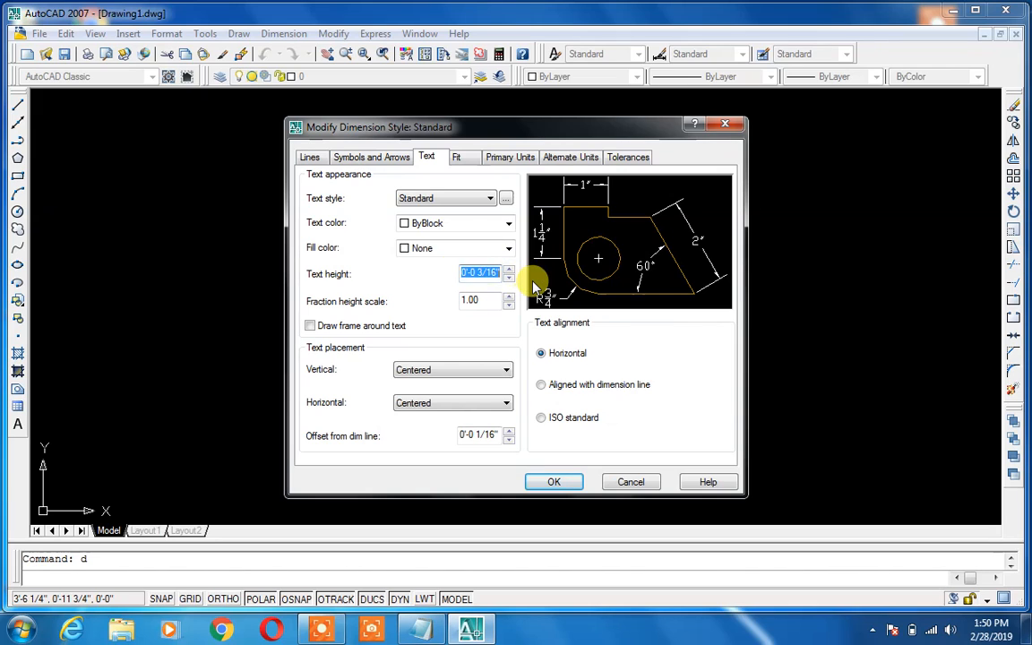
text(7)
click(542, 388)
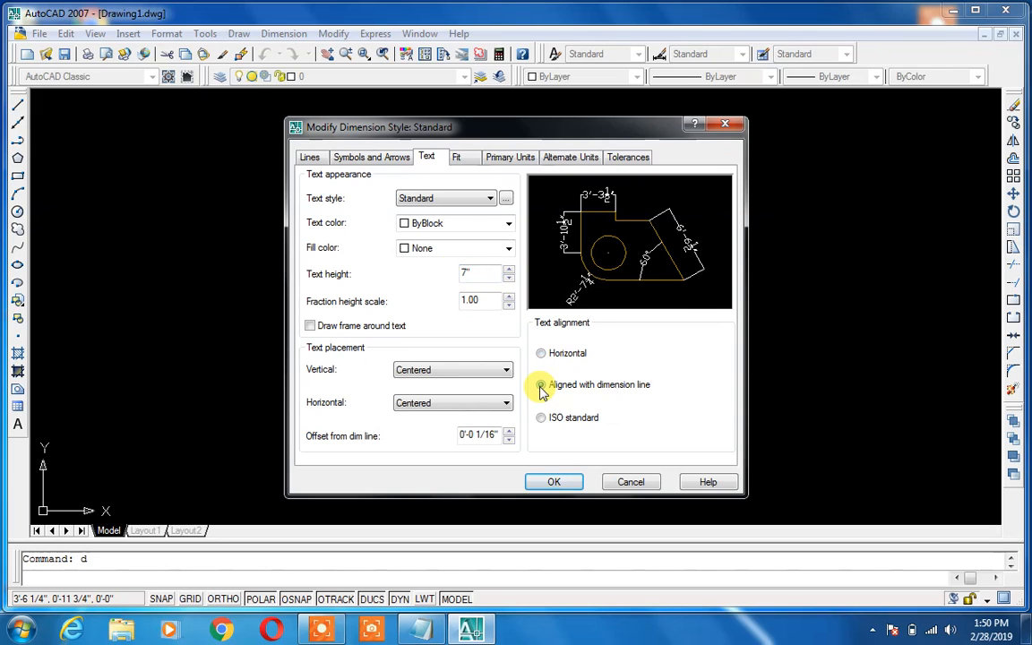
click(556, 480)
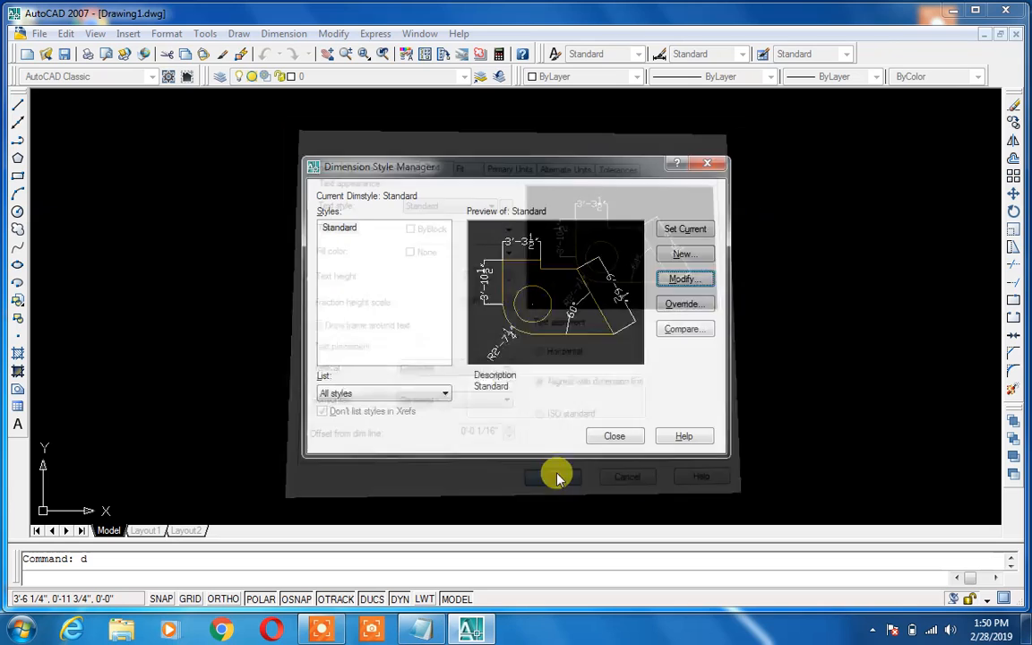
click(608, 437)
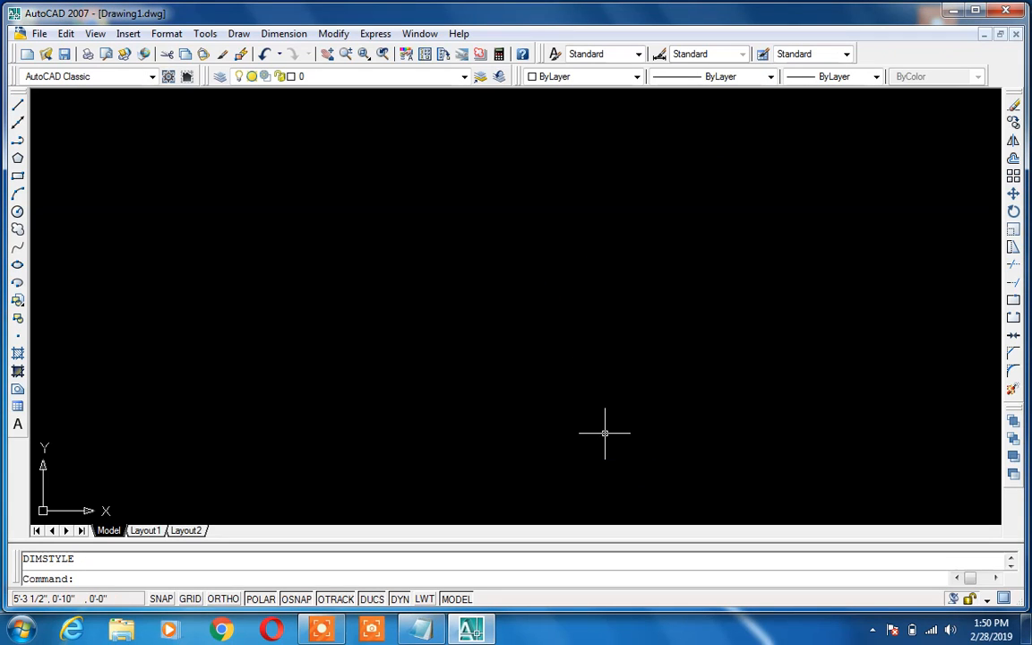
- Turn off displaying the UCS icon at the origin so that it stays in the viewport corner
scroll(606, 432, down, 2)
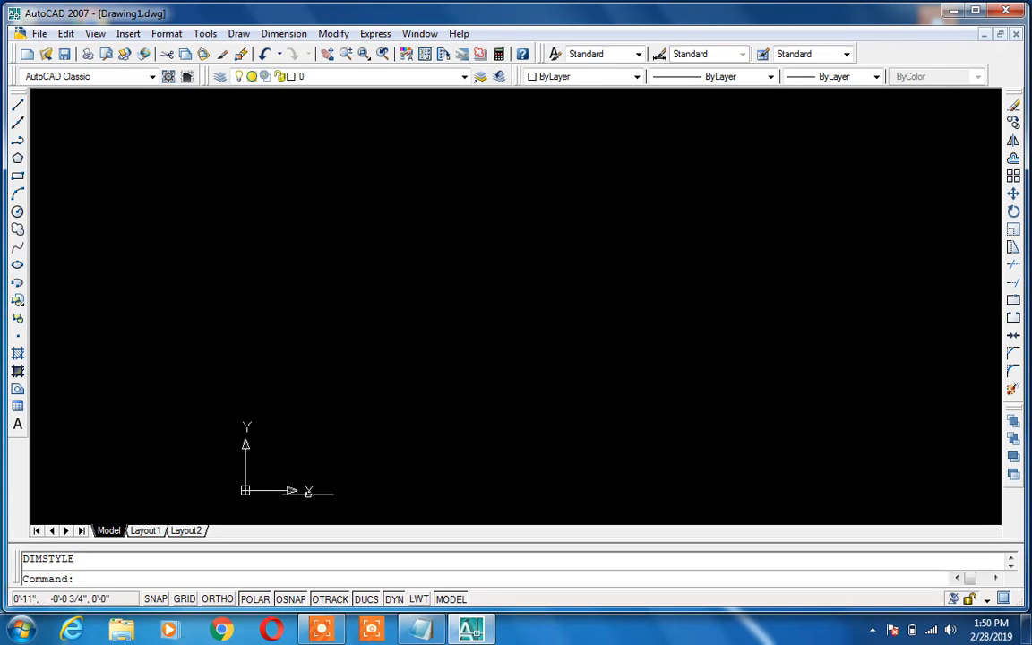
click(98, 34)
mouse_move(168, 386)
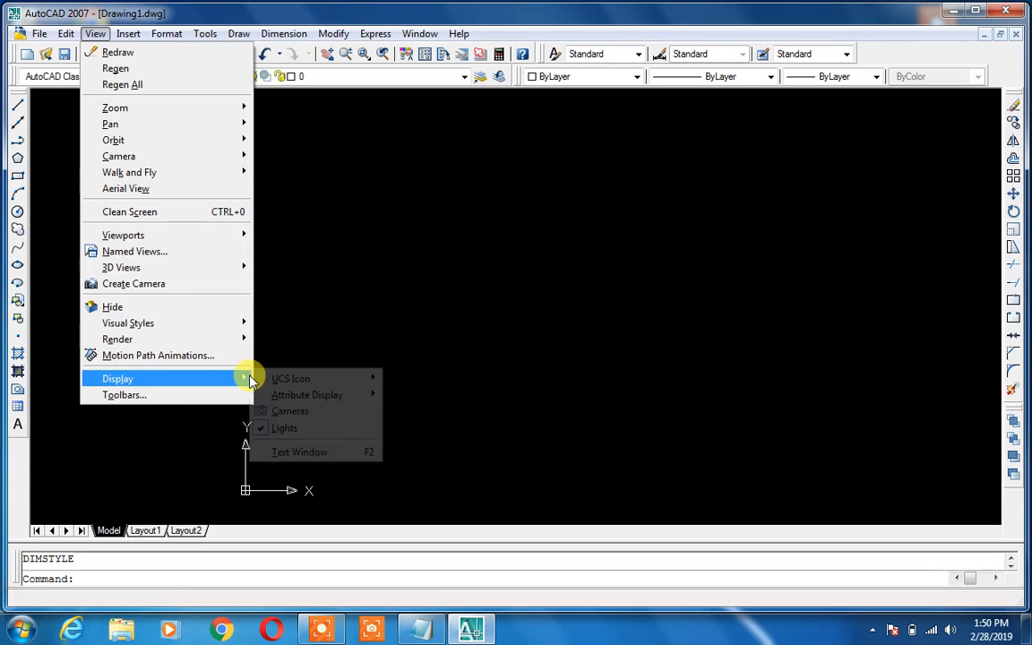
mouse_move(367, 378)
click(410, 397)
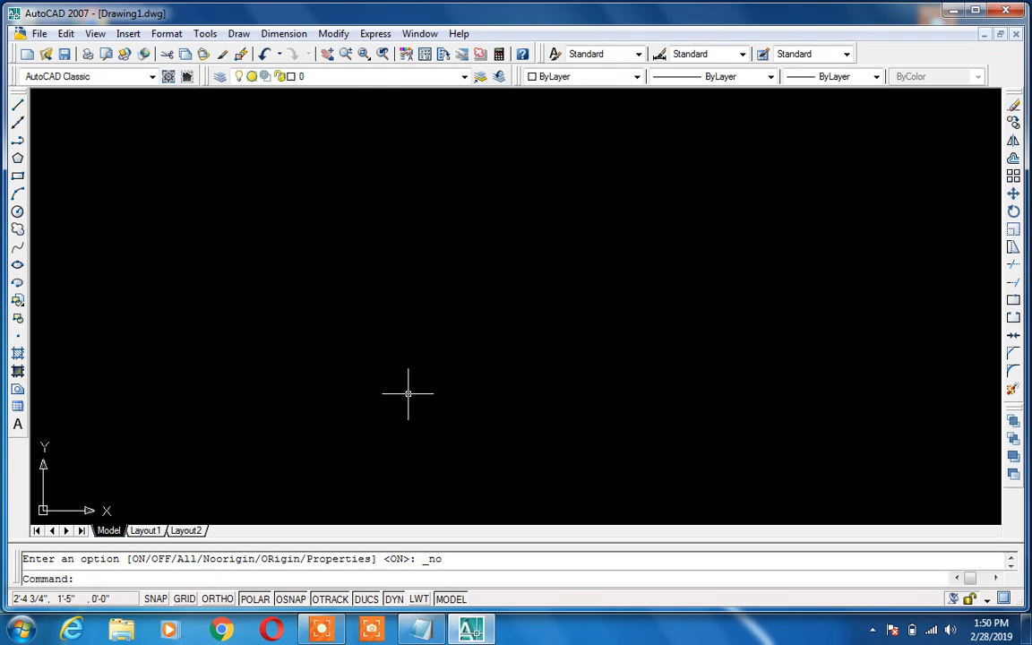
text(limits)
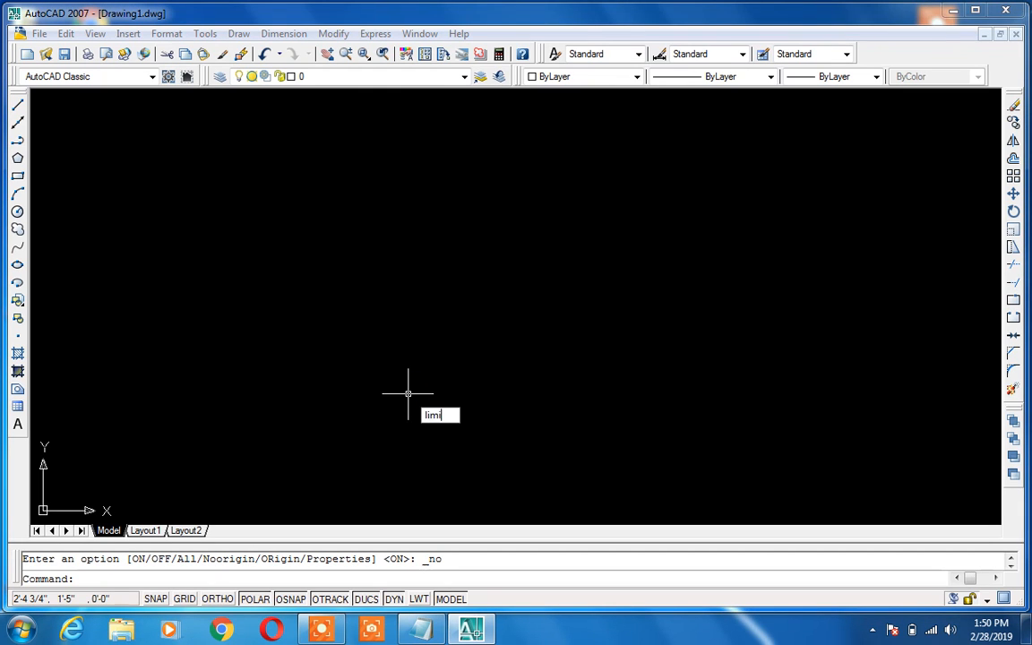
key(Return)
key(Return)
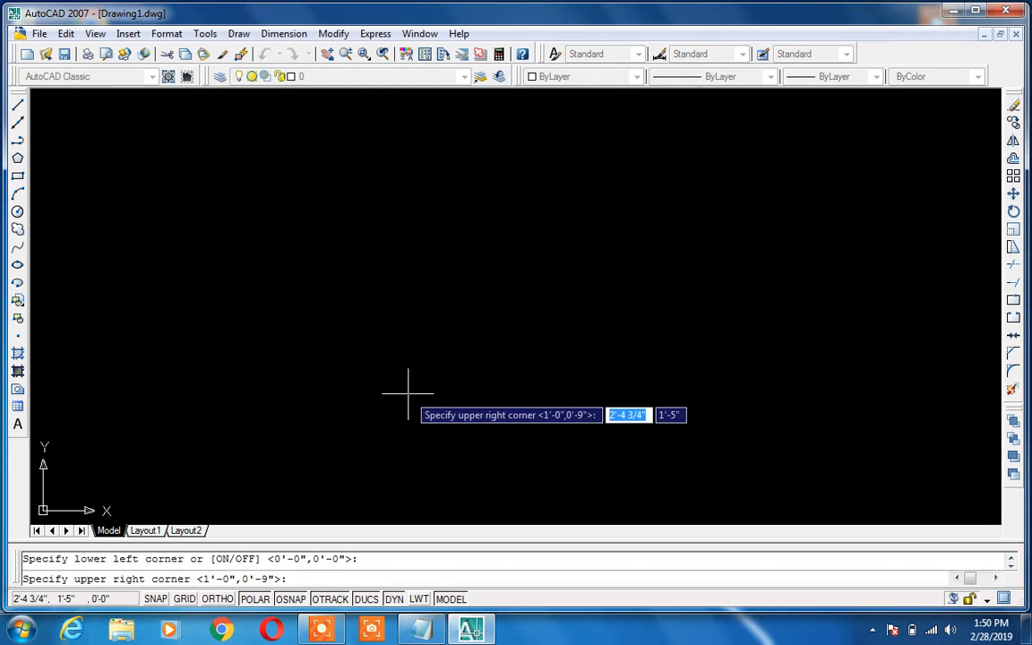
key(Escape)
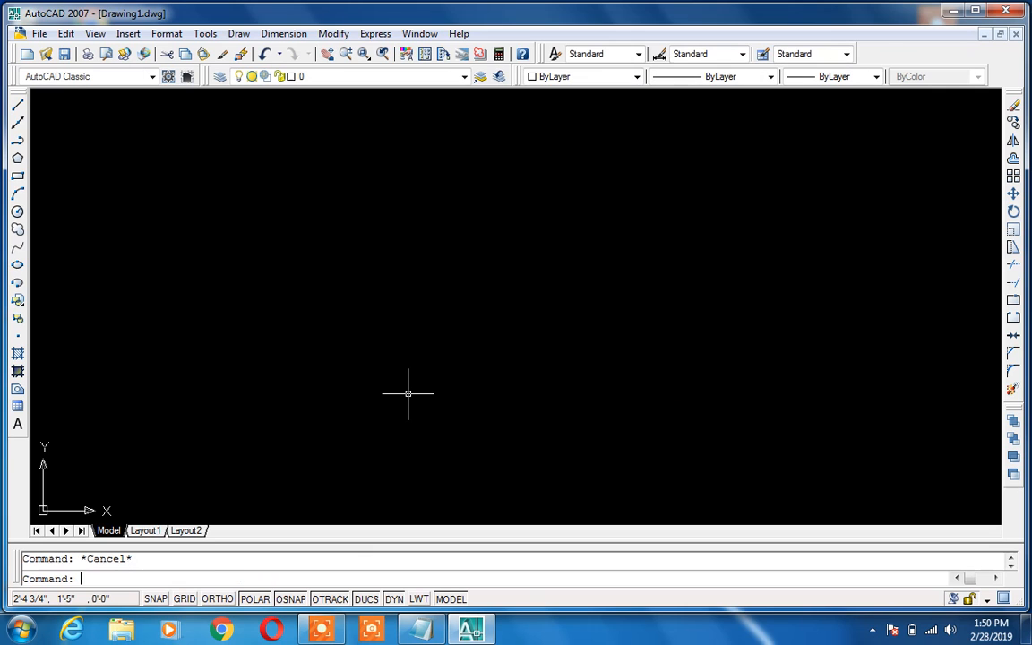
- Turn on the grid and zoom to the full extent of the drawing limits
key(F7)
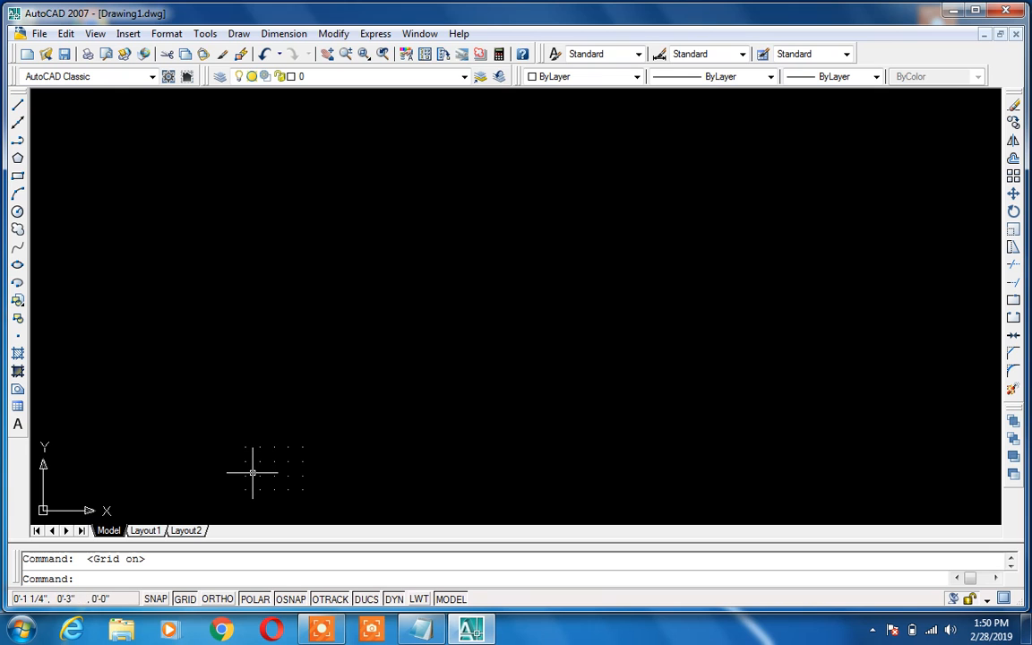
scroll(253, 472, up, 2)
text(z)
key(Return)
text(a)
key(Return)
scroll(547, 257, down, 2)
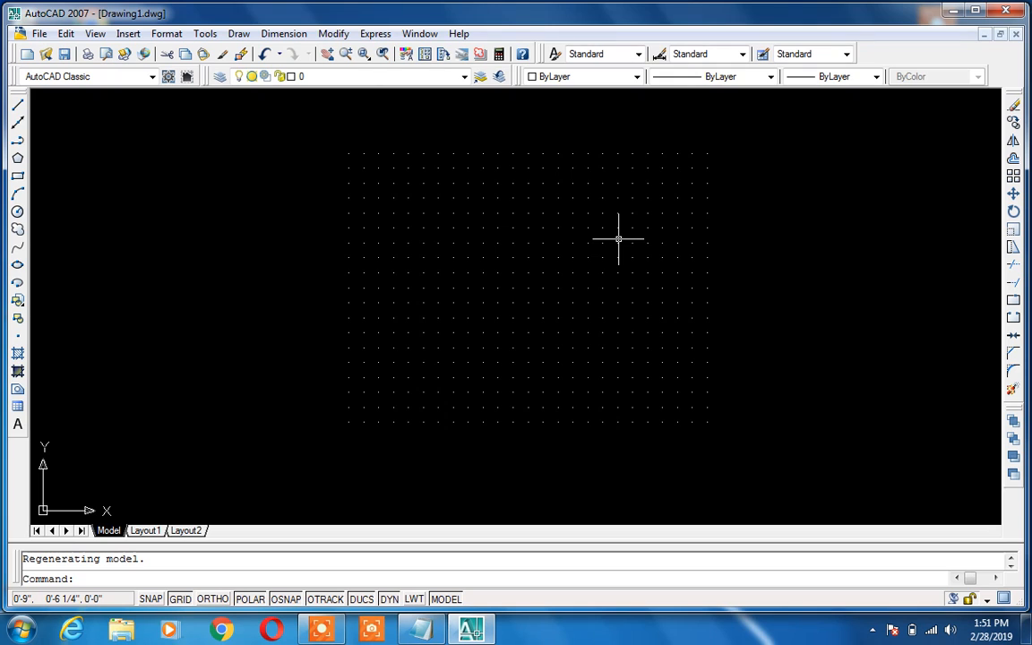
- Check the grid's width with an aligned dimension between its upper corners and erase that dimension
text(dal)
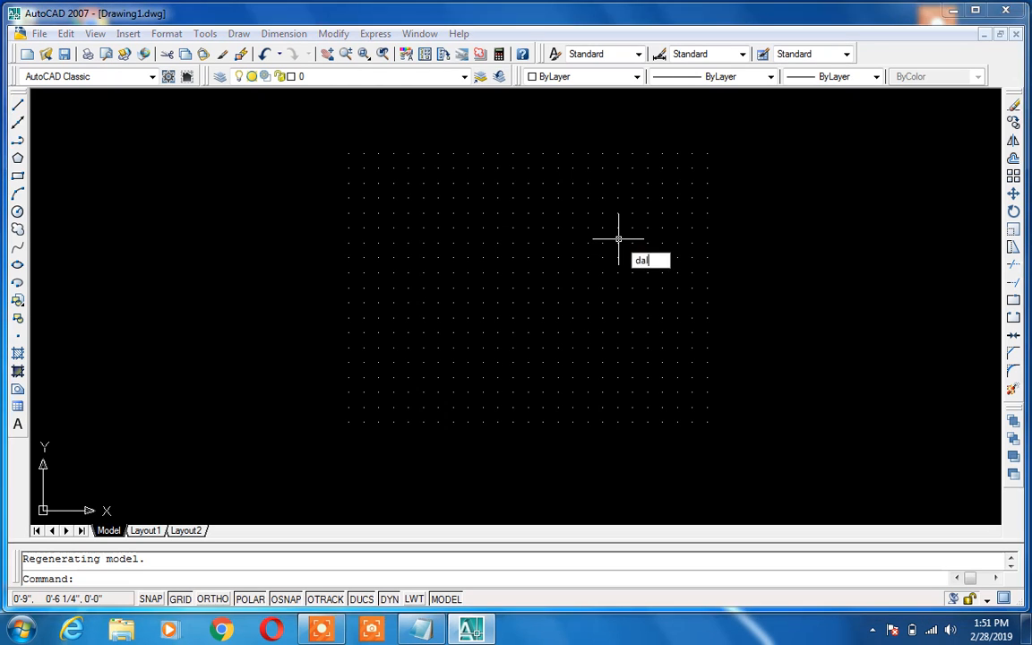
key(Return)
click(707, 153)
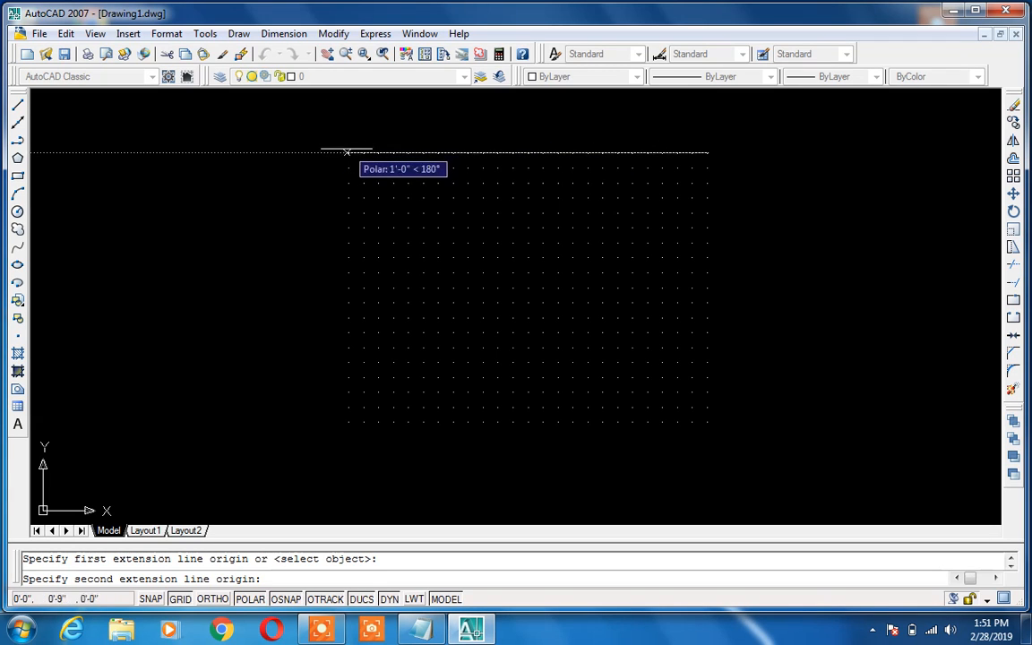
click(346, 153)
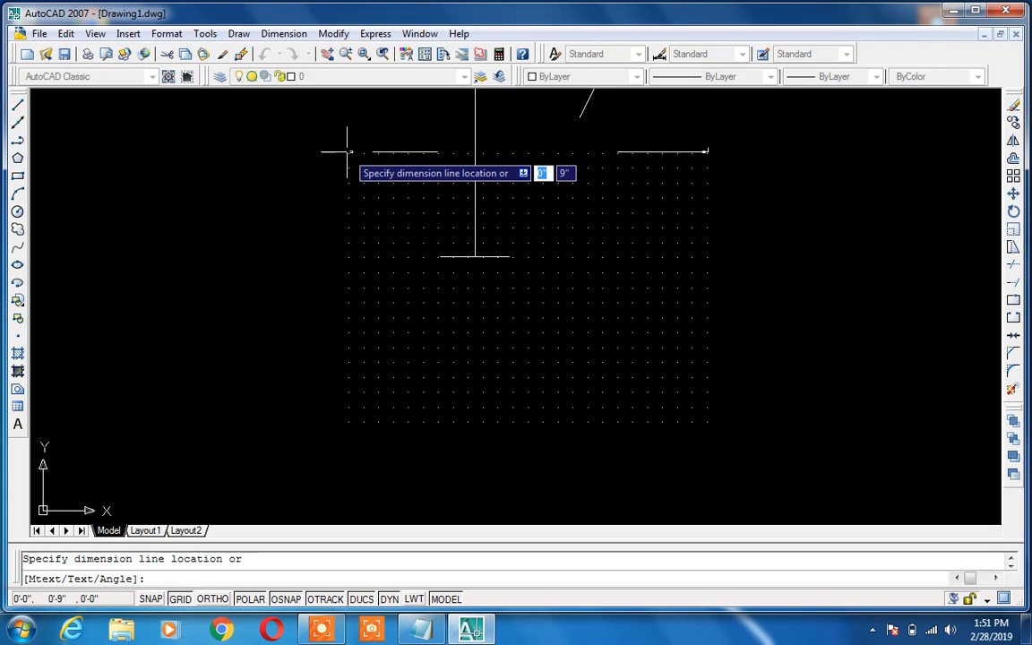
click(363, 279)
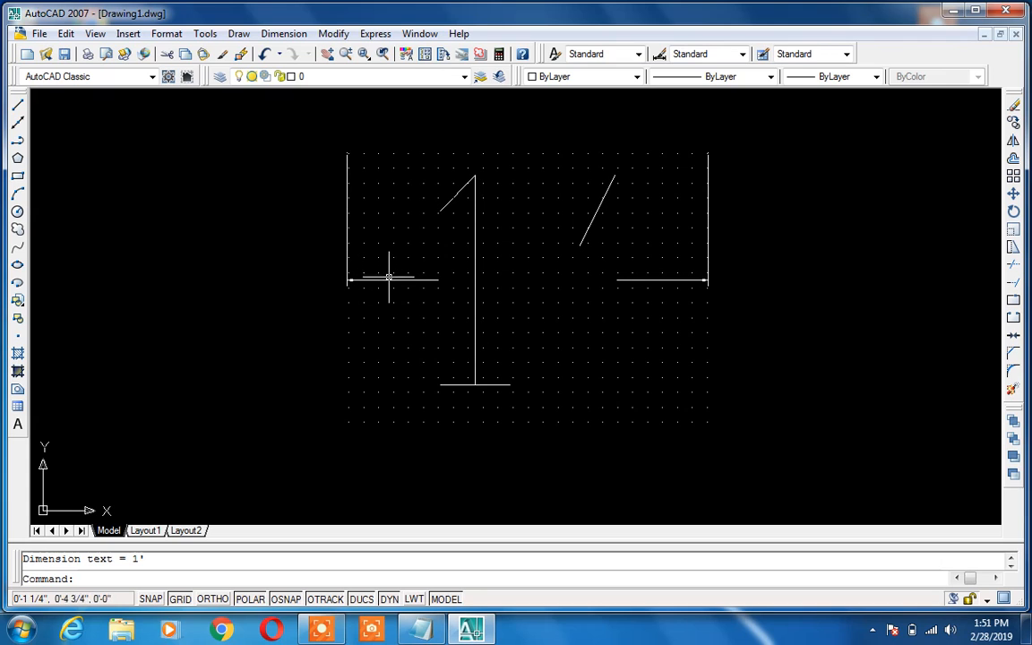
click(389, 280)
key(Delete)
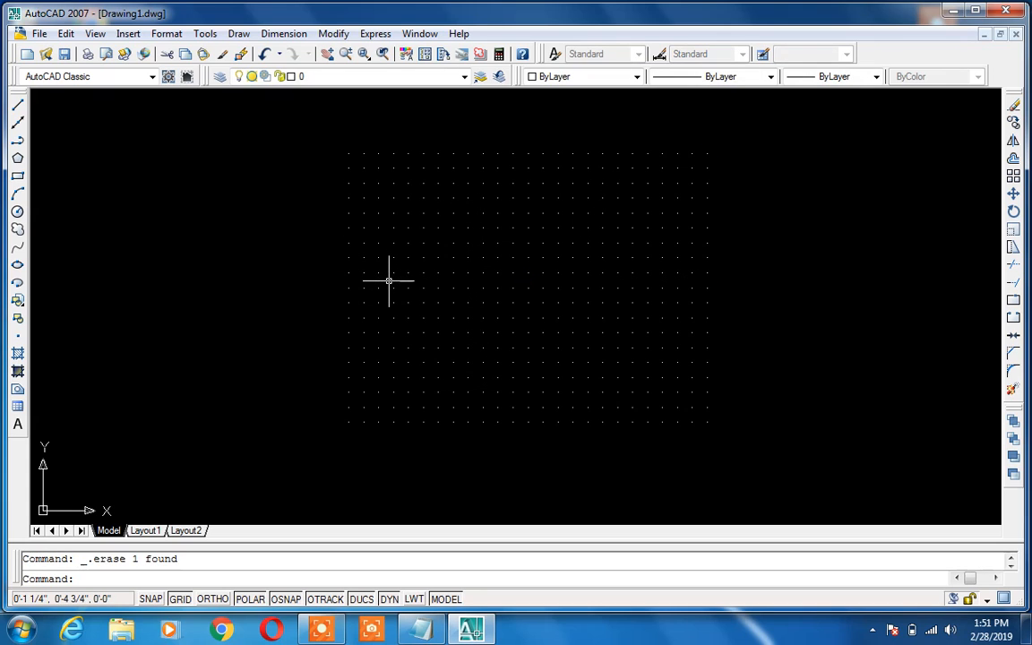
key(Escape)
- Set the drawing limits from the default lower-left corner to 100',100' and zoom to show the whole area
text(limits)
key(Return)
key(Return)
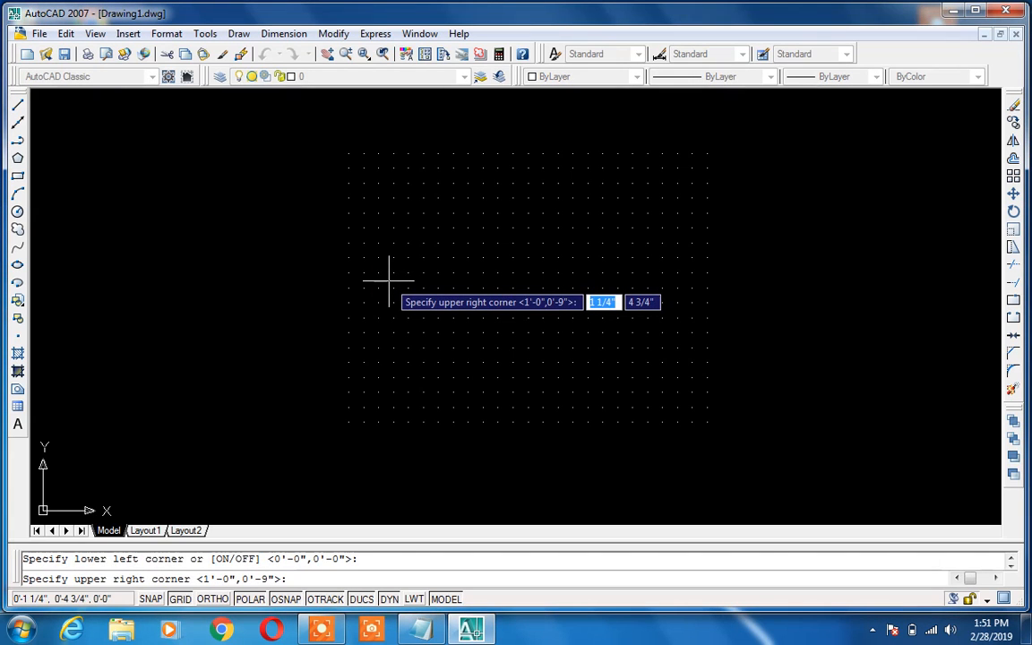
text(100')
key(Tab)
text(100)
key(Return)
text(z)
key(Return)
text(a)
key(Return)
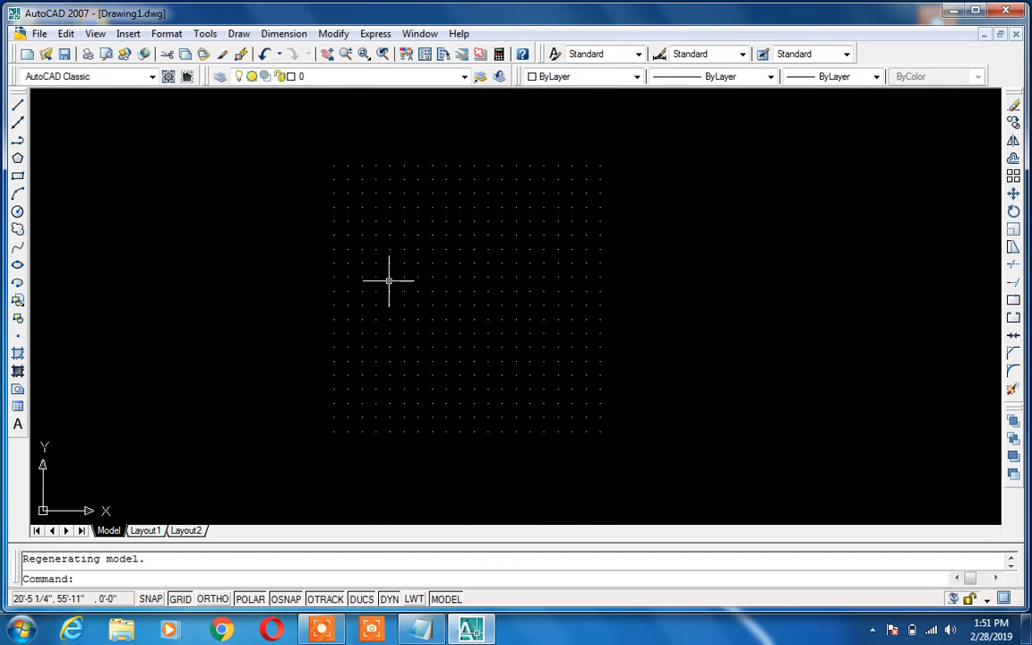
- Place an aligned dimension across the enlarged grid's full width, just above its upper edge, and inspect its text
text(dal)
key(Return)
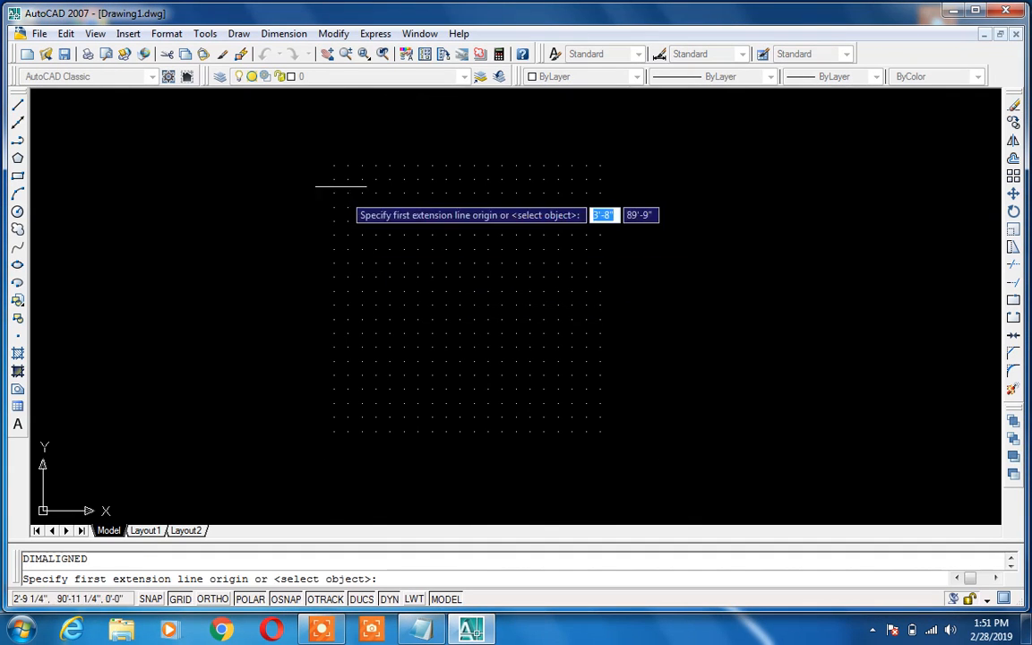
click(335, 166)
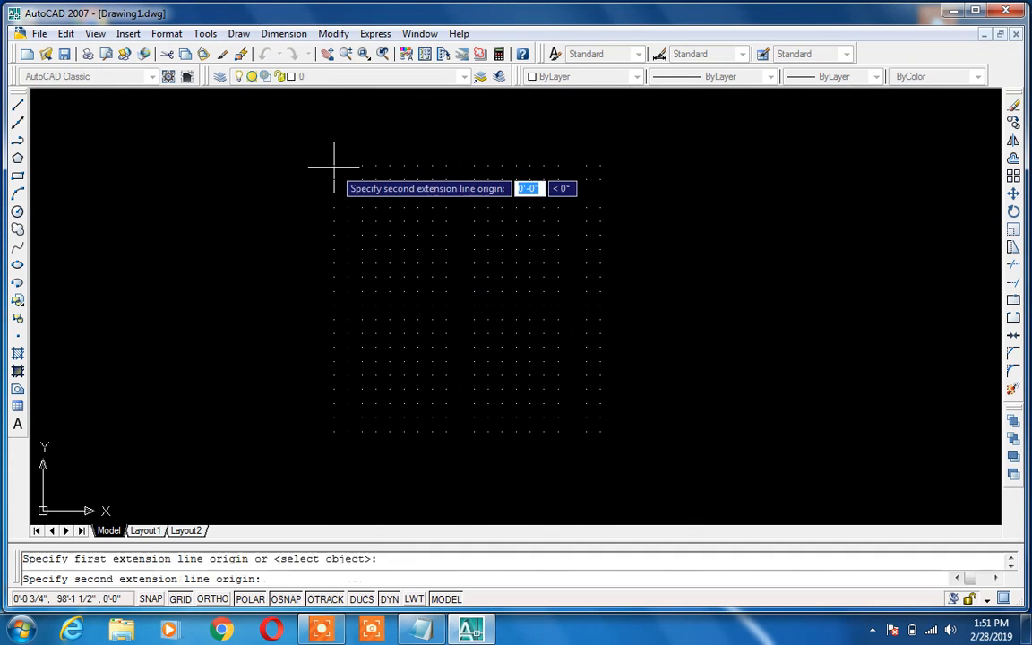
click(599, 166)
click(599, 145)
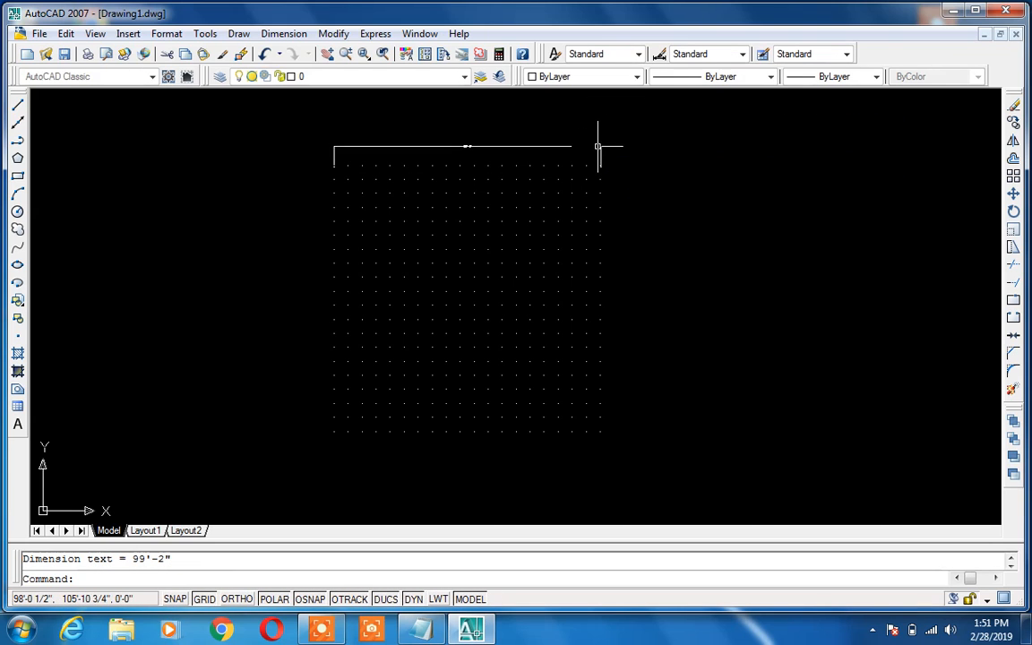
scroll(455, 138, up, 5)
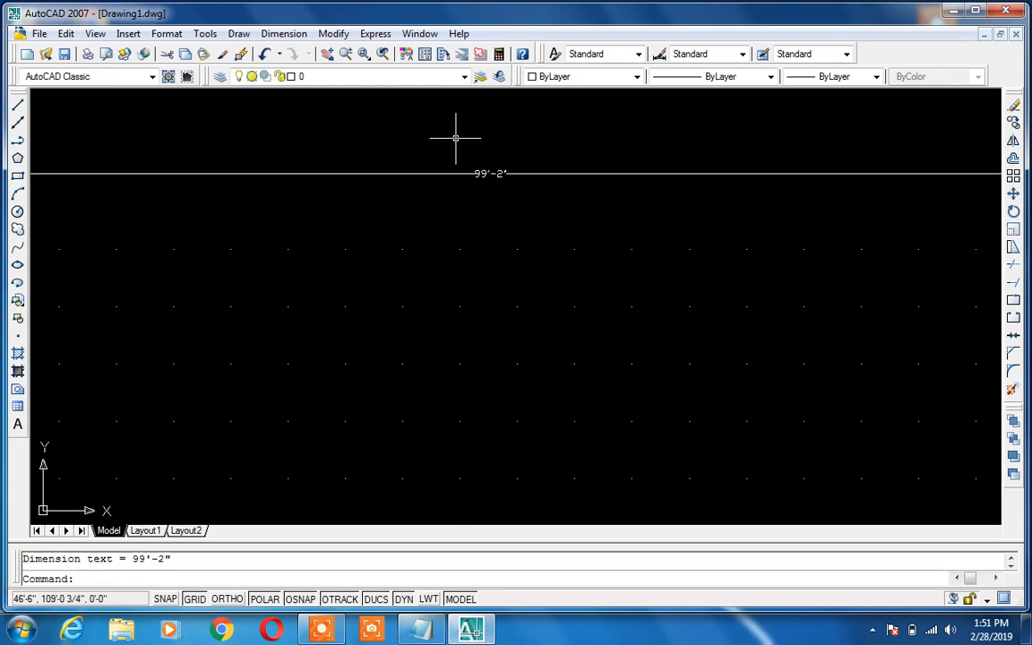
- Inspect both ends of the aligned dimension above the grid, and erase that dimension
scroll(455, 138, down, 4)
scroll(246, 181, up, 5)
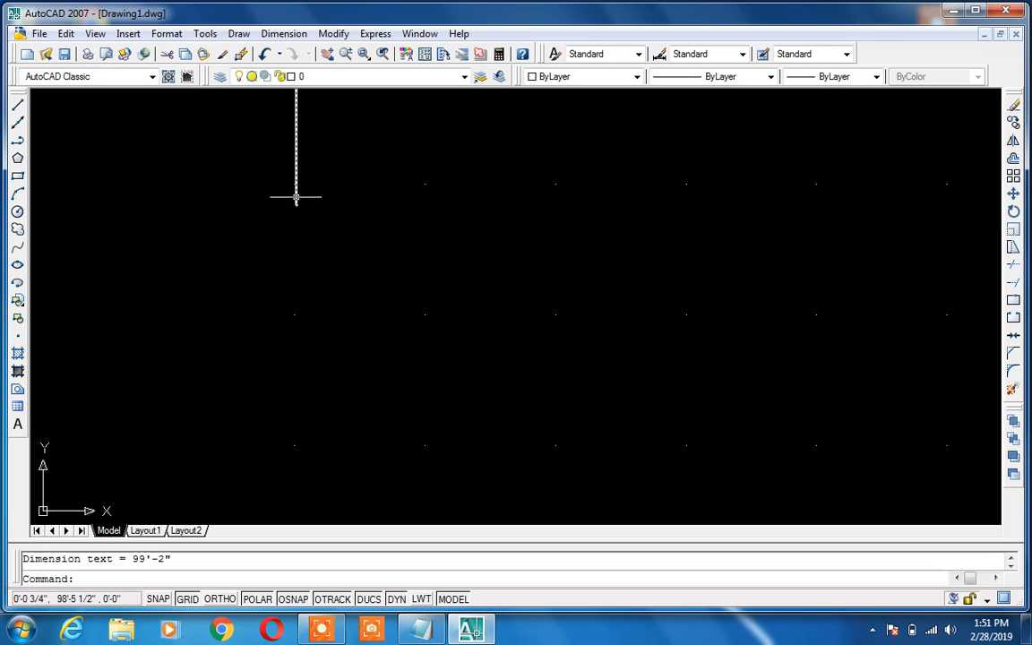
scroll(360, 214, down, 5)
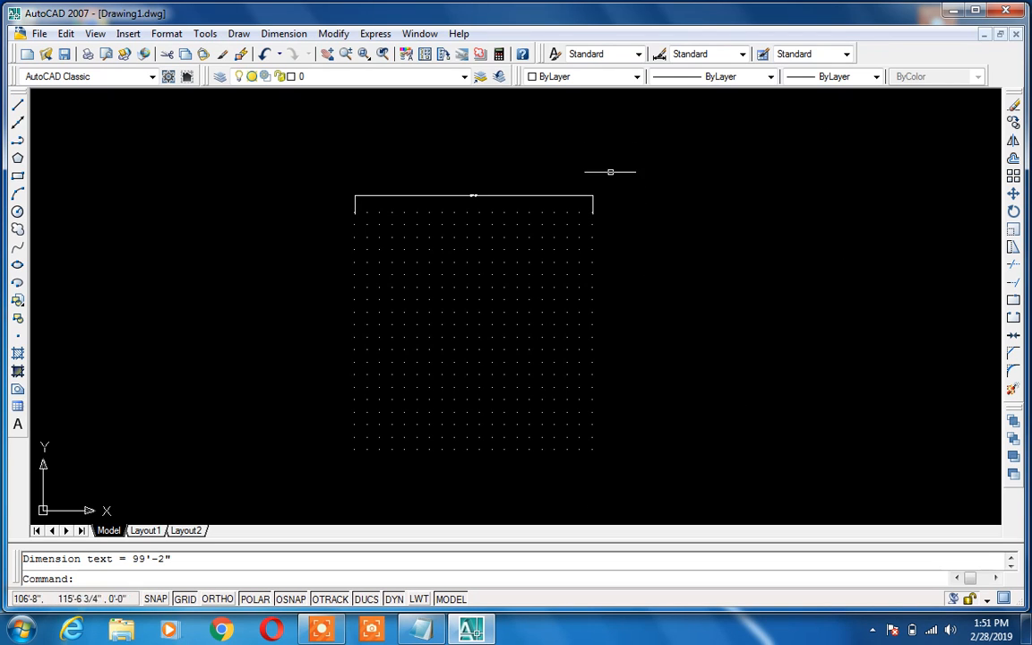
scroll(610, 185, up, 7)
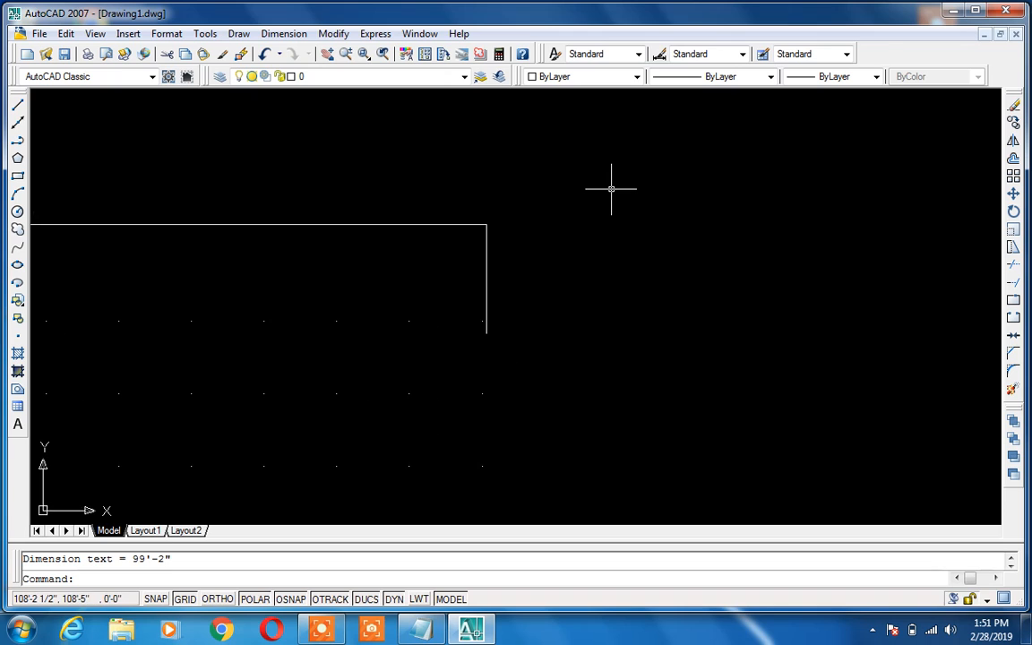
scroll(611, 188, down, 6)
click(594, 194)
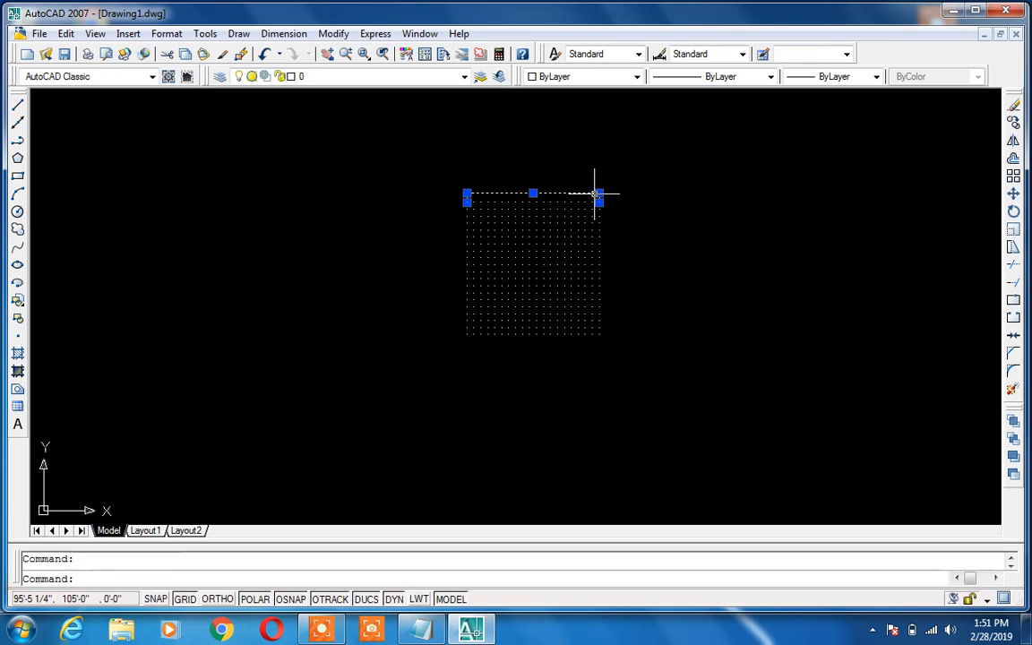
key(Delete)
- Zoom to show the entire drawing limits and turn off the grid
text(z)
key(Return)
text(a)
key(Return)
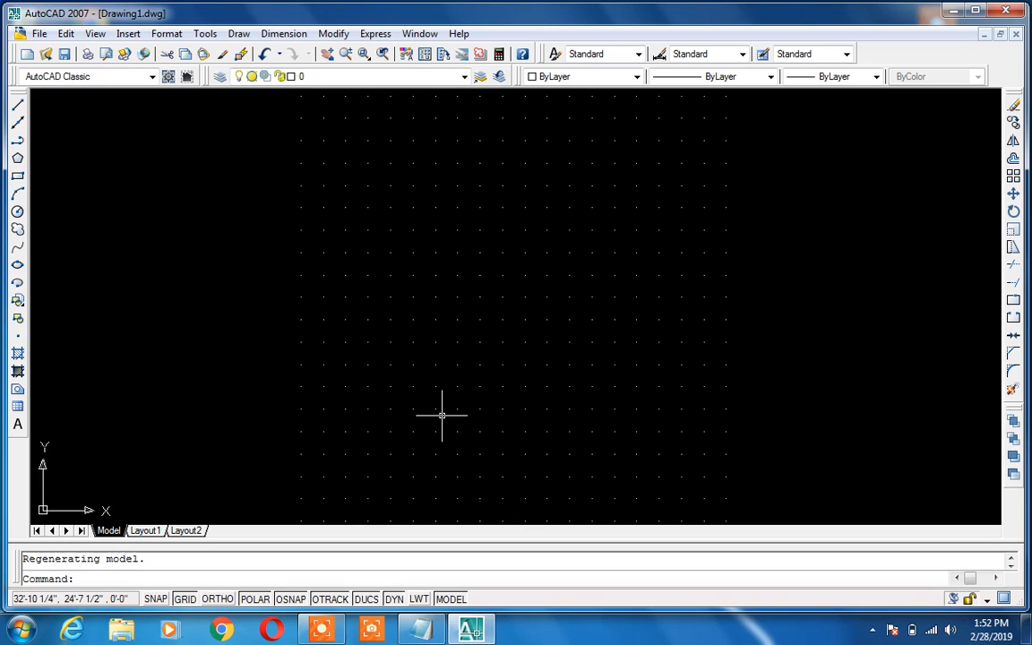
key(F7)
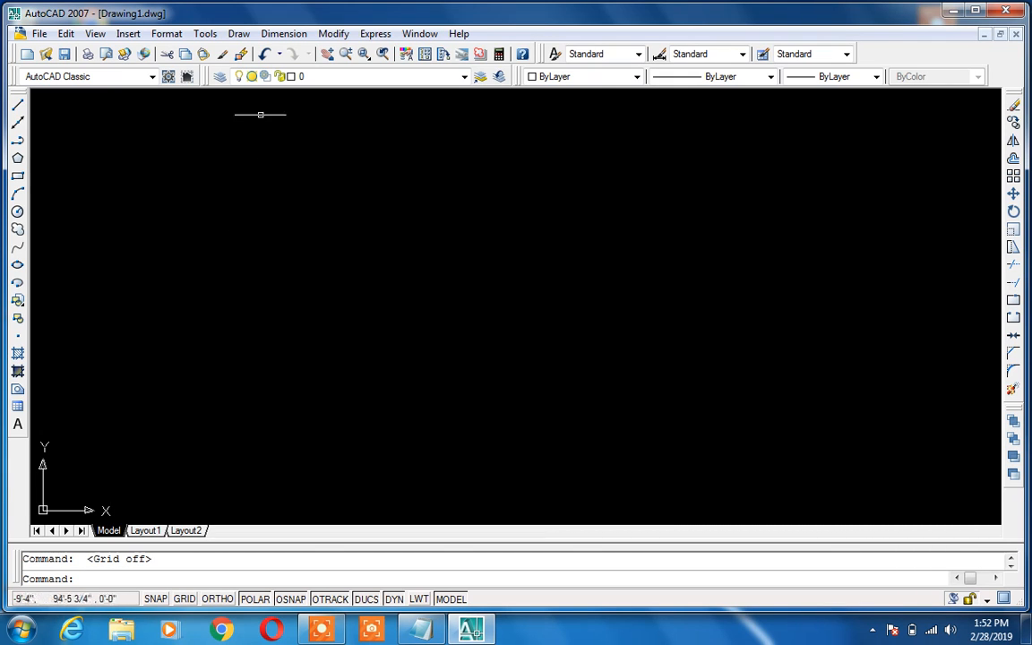
- Display the View and Visual Styles toolbars, keeping Visual Styles just above the View toolbar
right_click(269, 56)
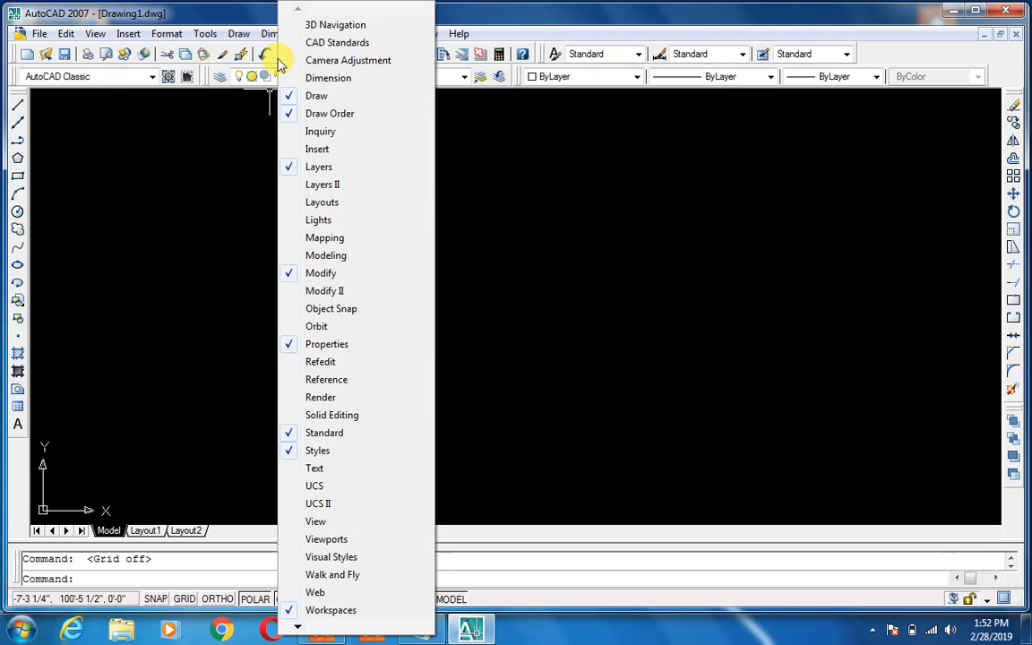
click(319, 522)
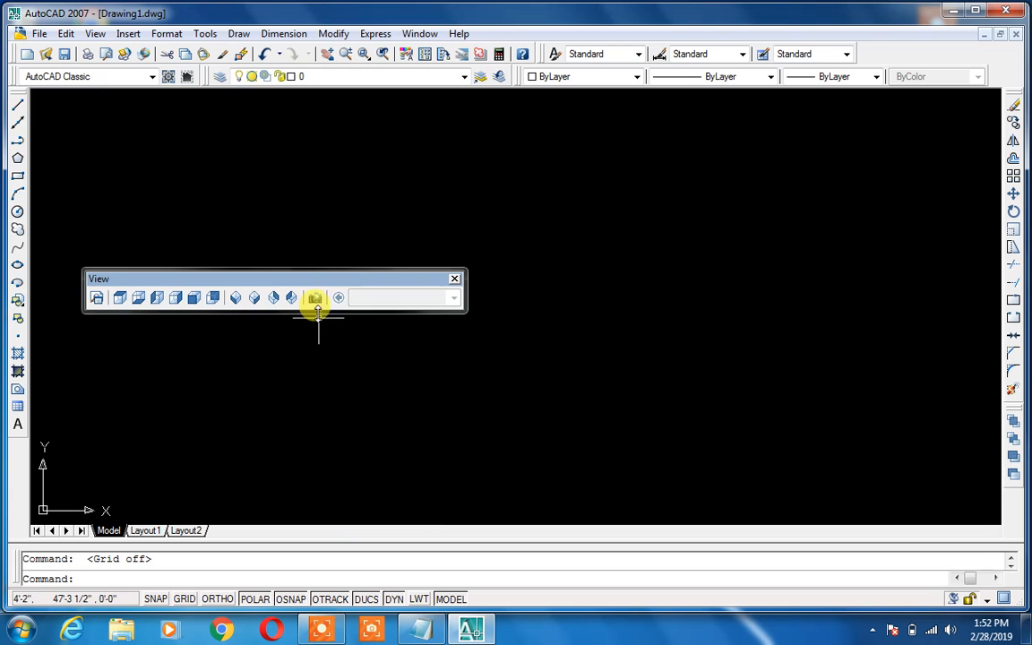
right_click(319, 76)
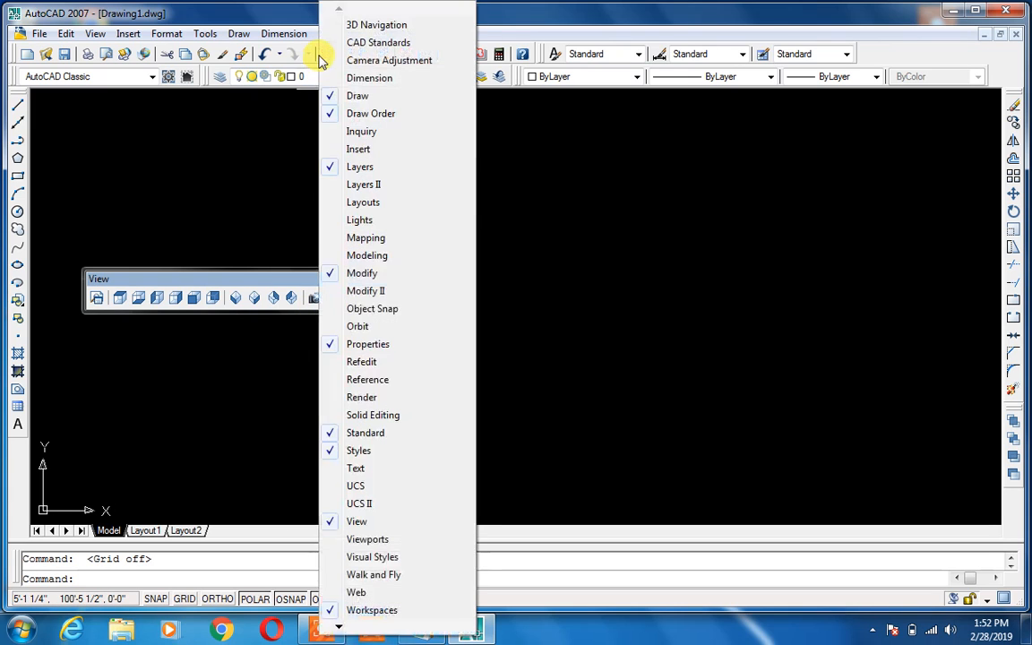
click(372, 556)
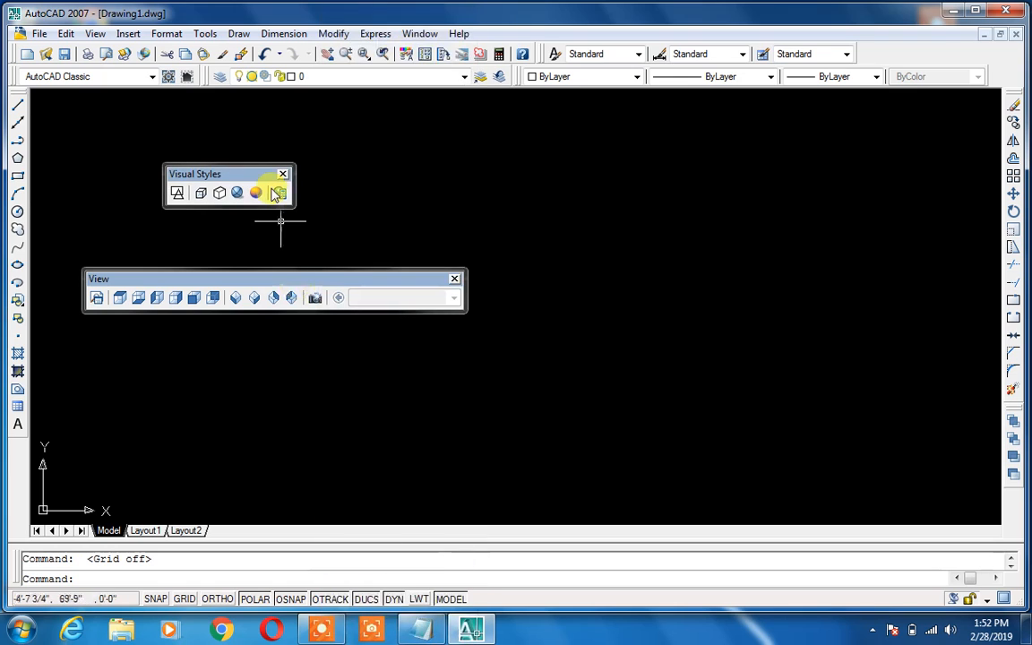
drag(262, 174, 132, 259)
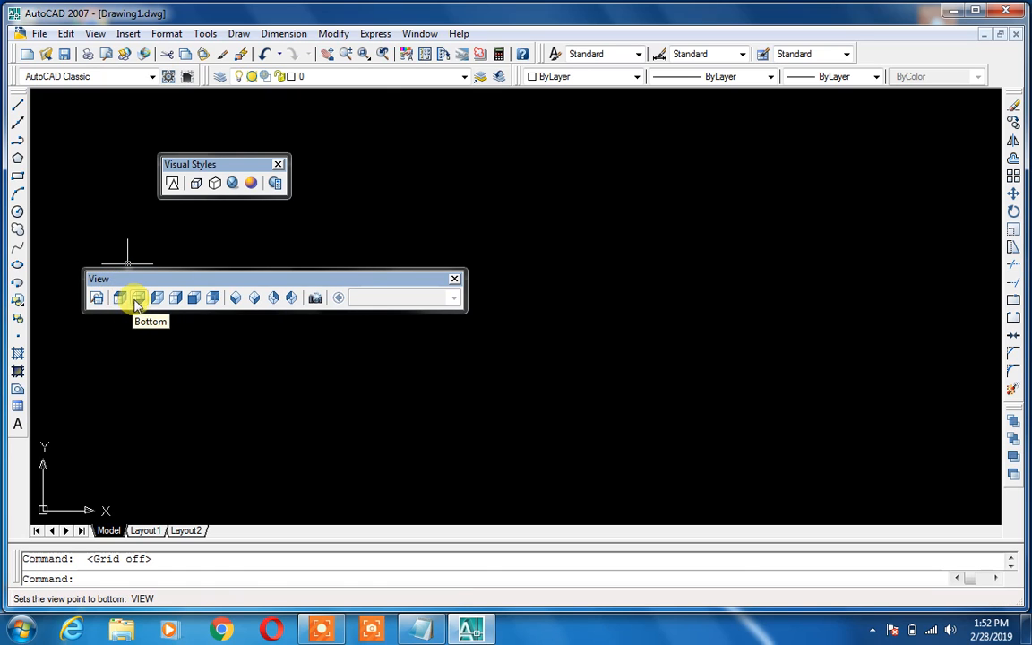
- Try the Back, Front, Right, Left, Bottom and Top views, and switch to the SW Isometric view
click(213, 300)
click(194, 299)
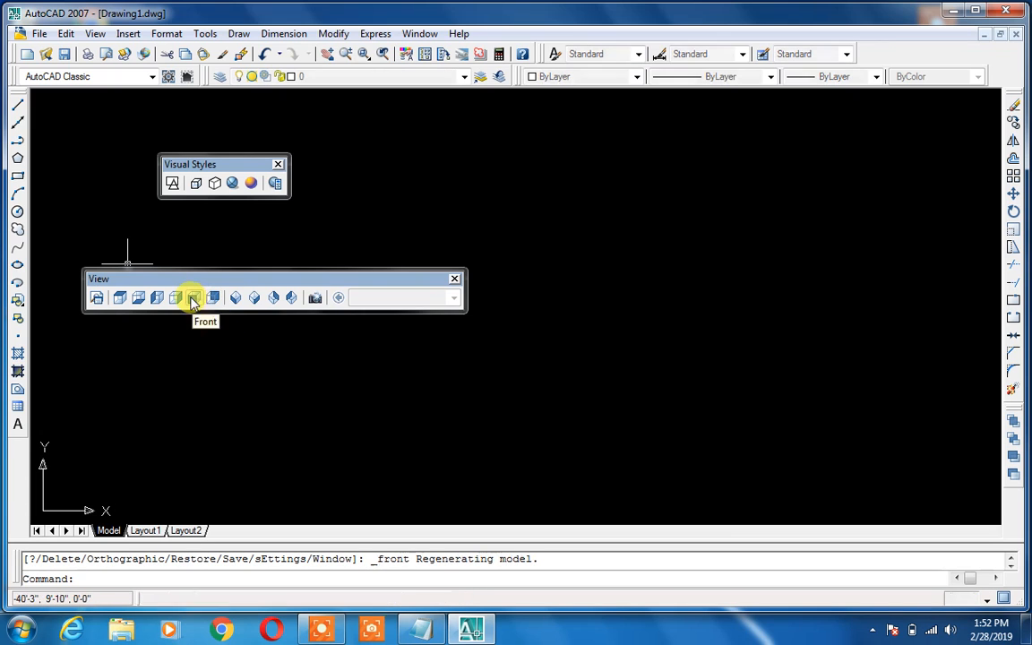
click(177, 299)
click(157, 298)
click(139, 299)
click(121, 299)
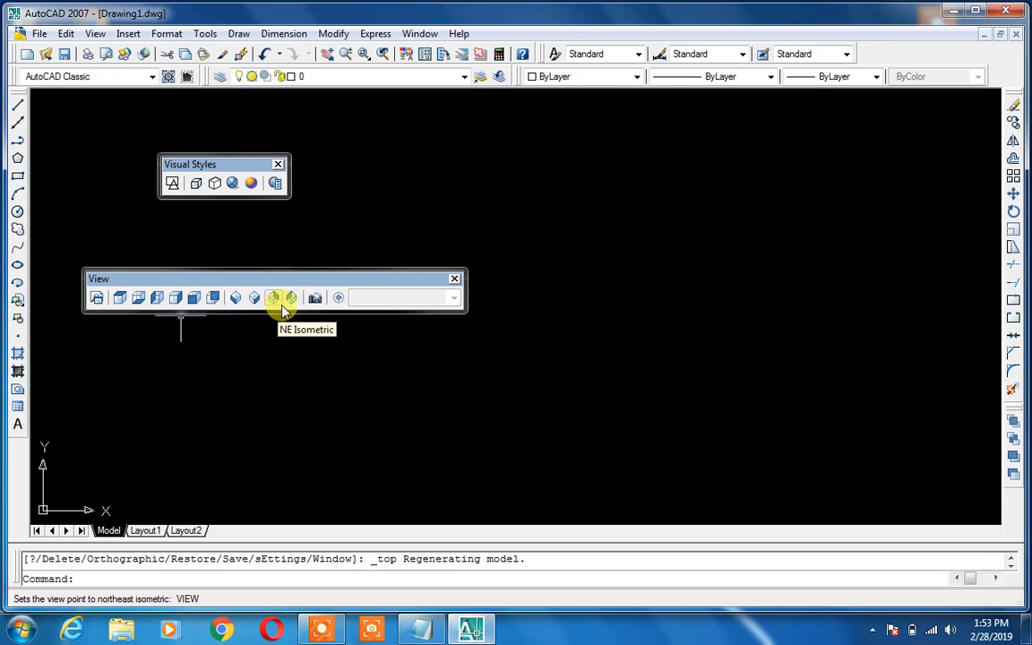
click(236, 299)
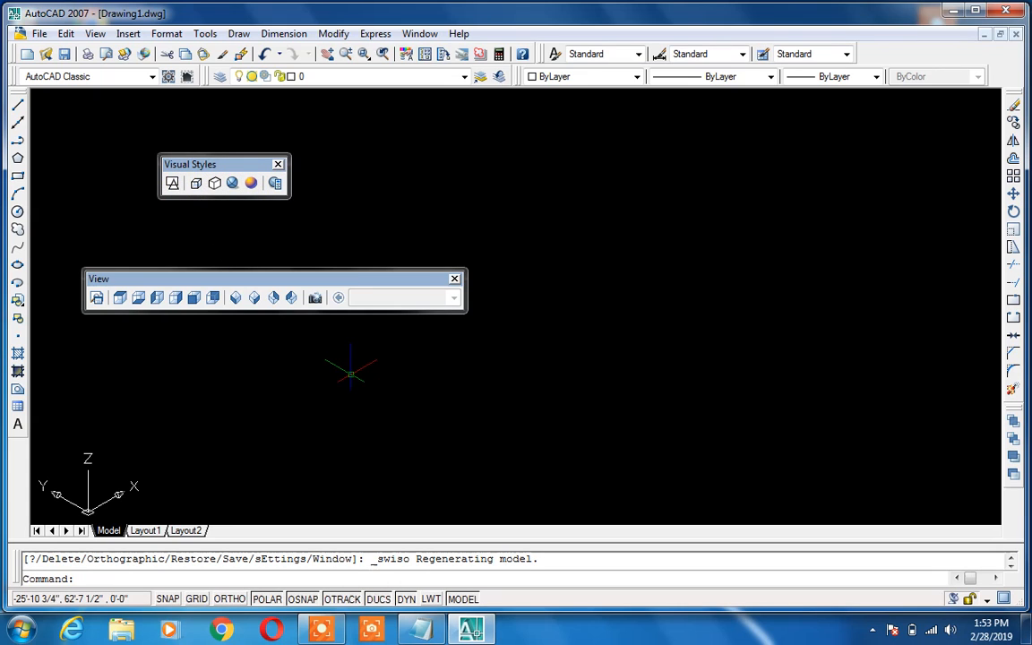
text(b)
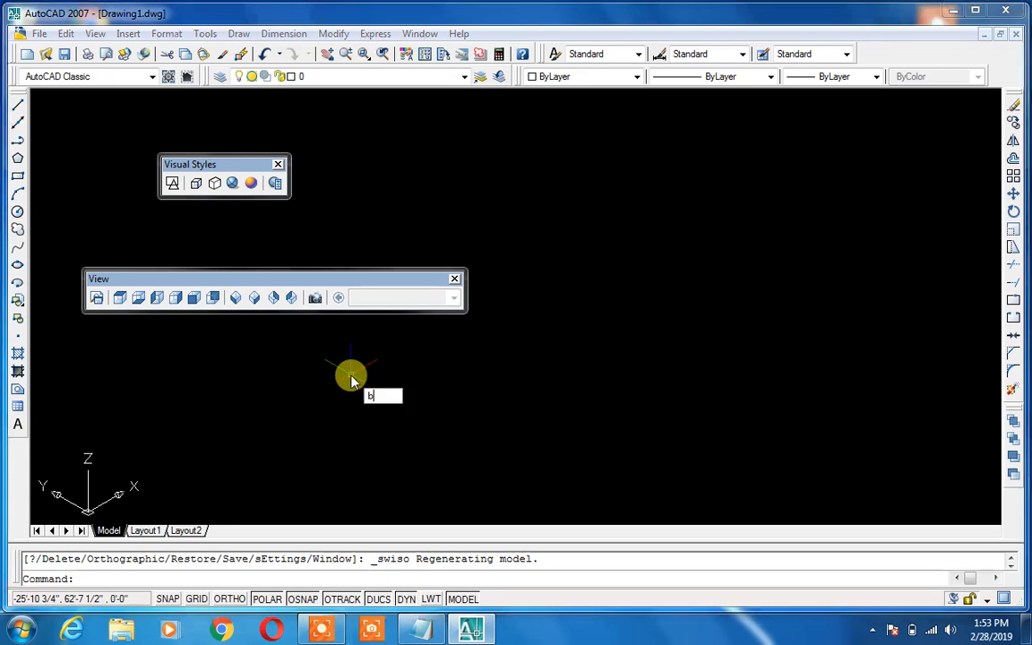
text(ox)
key(Escape)
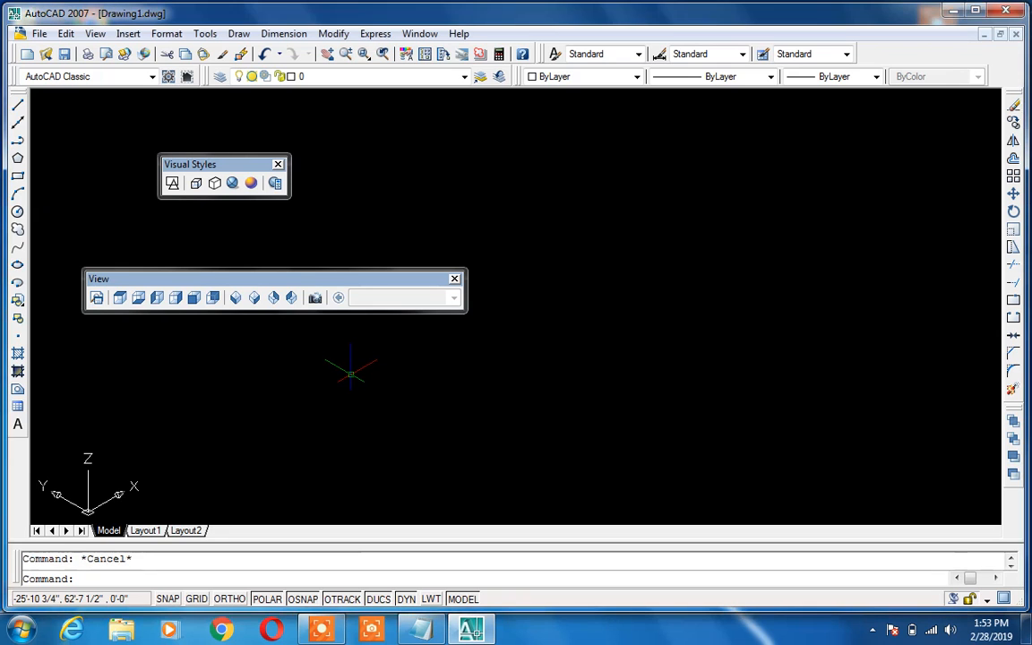
- Create a solid box freehand in the isometric view, about 83'-2" high
text(box)
key(Return)
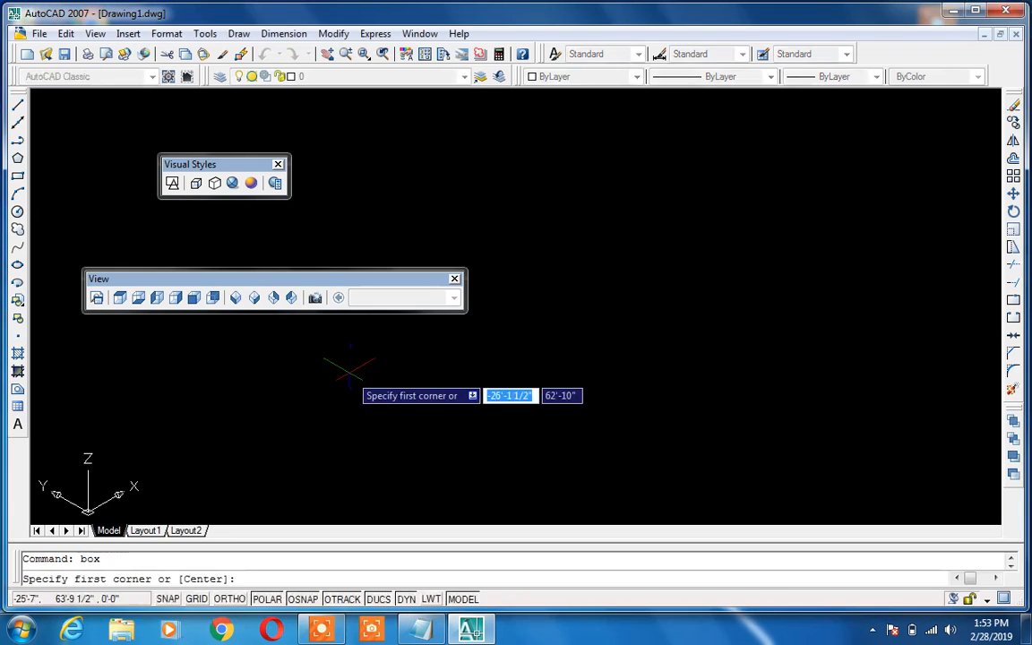
click(329, 319)
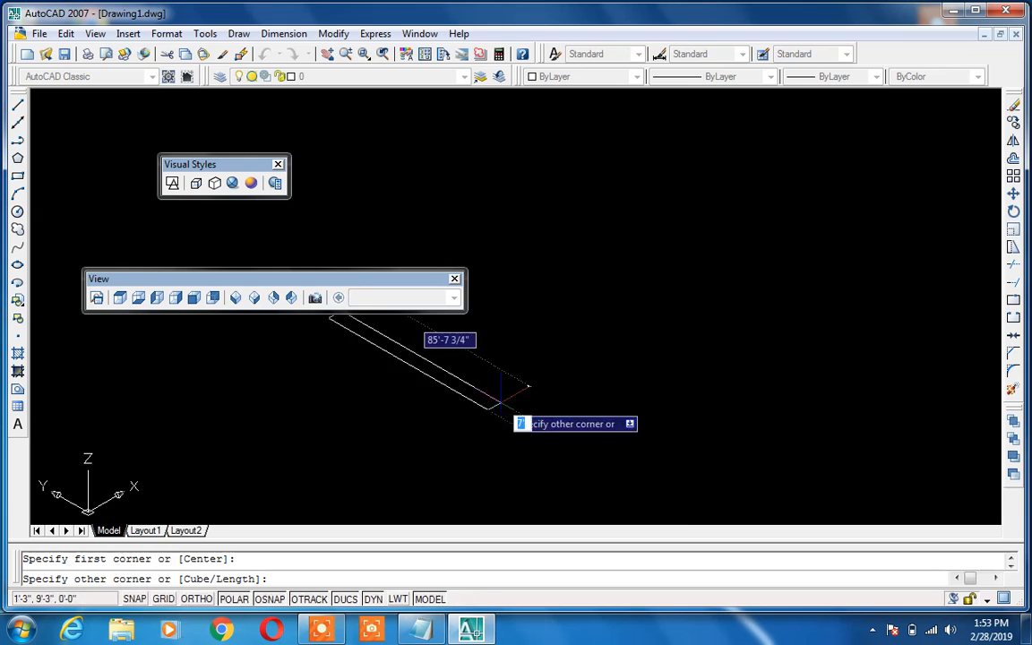
click(408, 508)
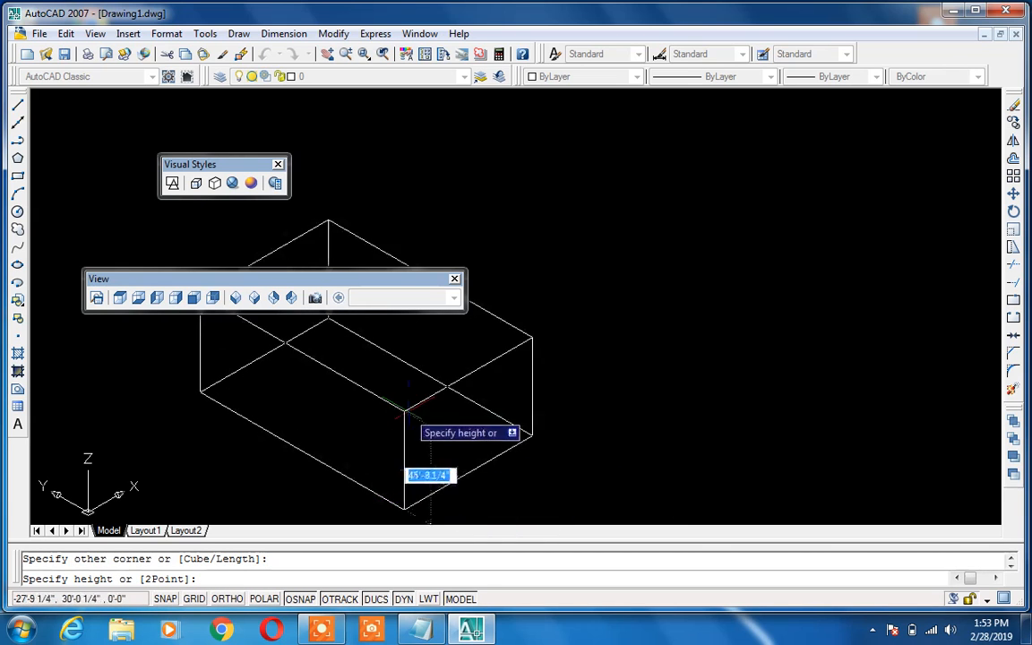
click(418, 332)
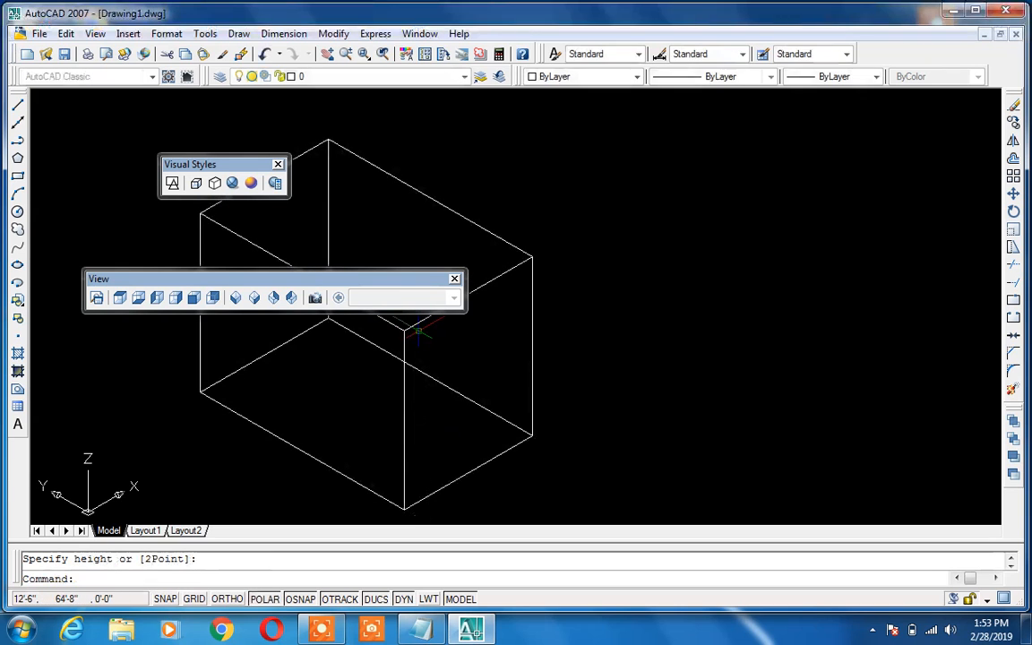
- Move the View and Visual Styles toolbars clear of the box, and erase the box
drag(408, 282, 792, 153)
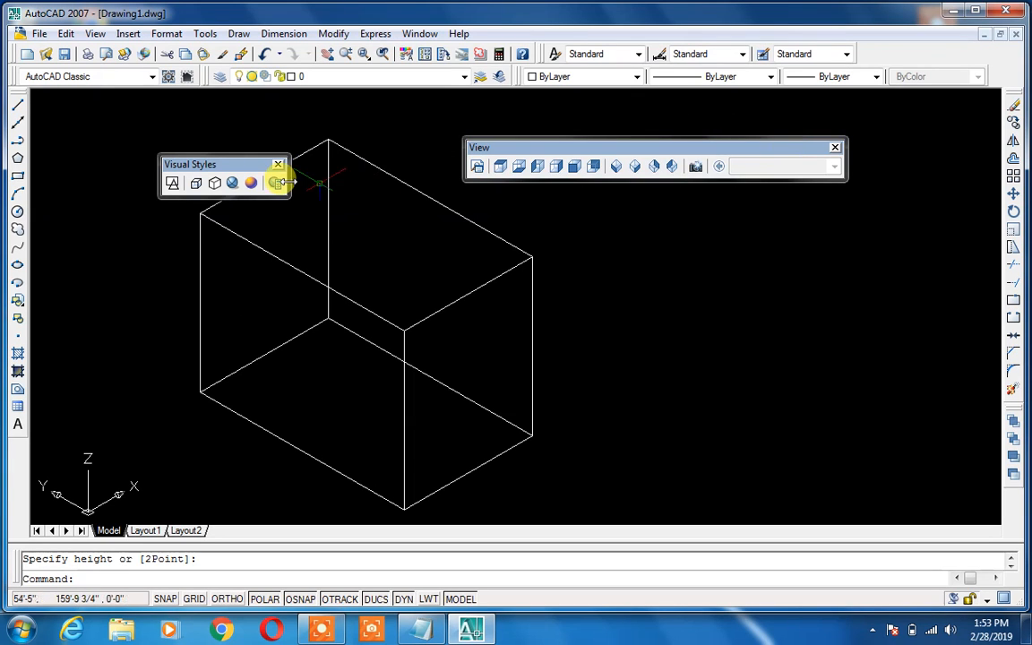
drag(237, 166, 201, 137)
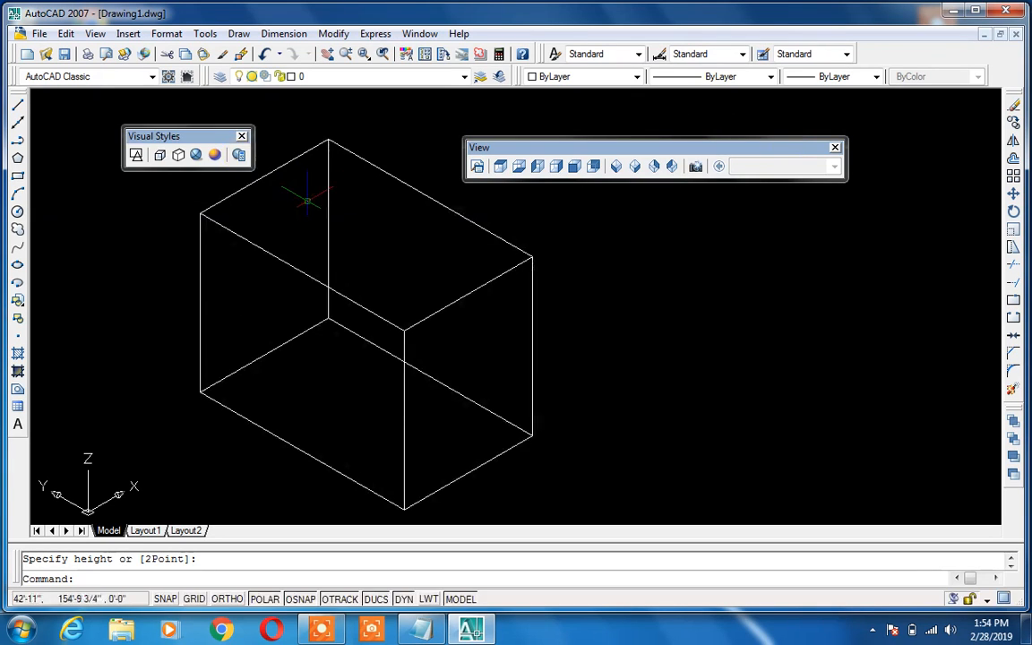
click(329, 157)
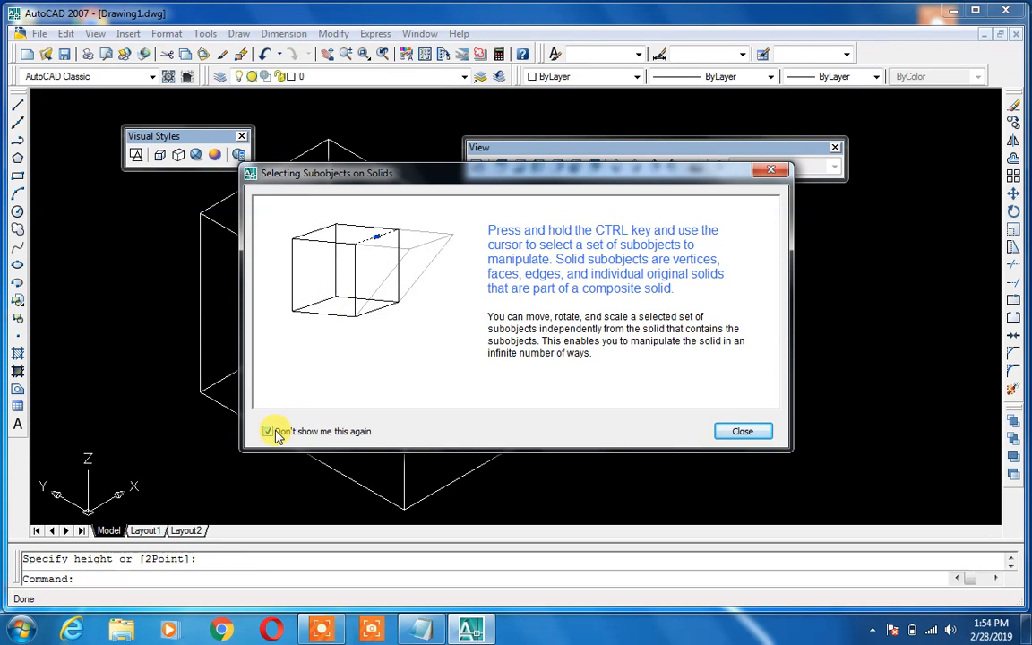
click(734, 432)
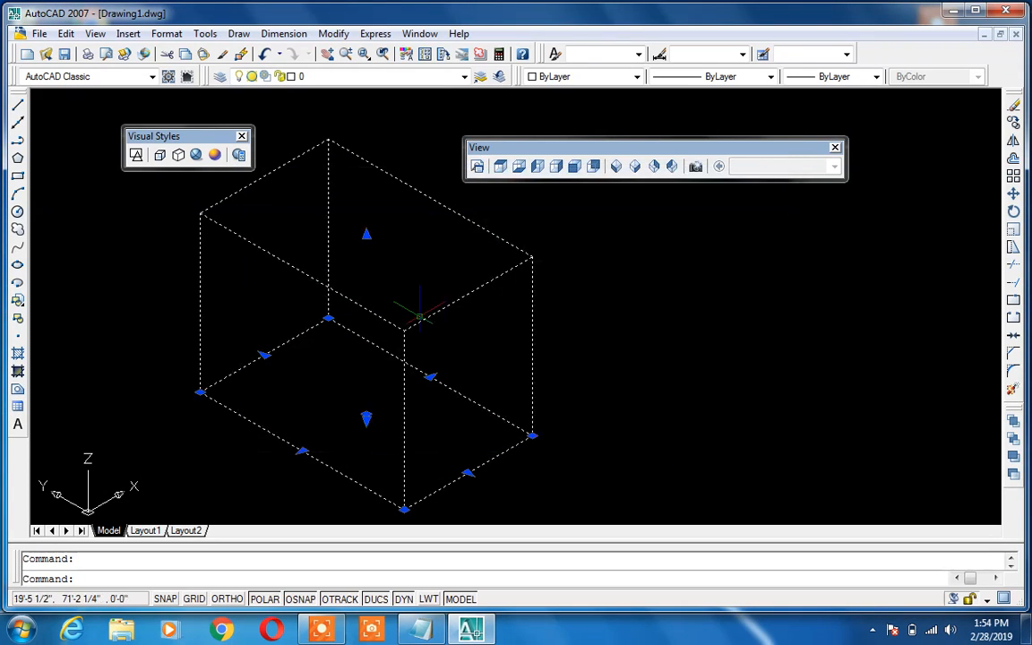
key(Delete)
- Create an elongated solid box freehand in the isometric view, about 62'-2" high
text(b)
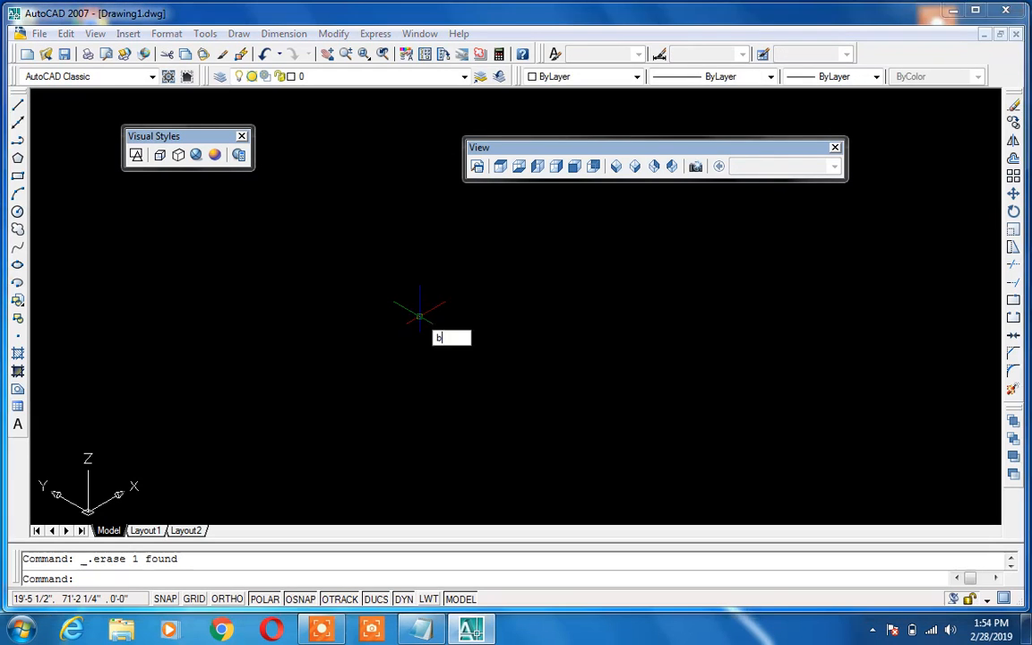
text(ox)
key(Return)
click(385, 277)
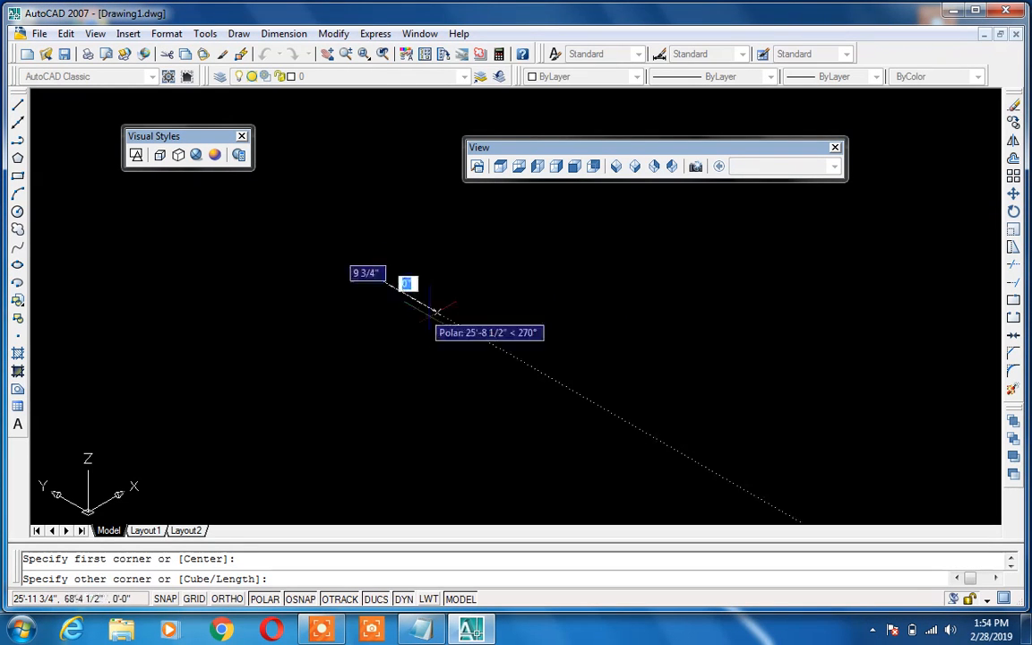
click(537, 492)
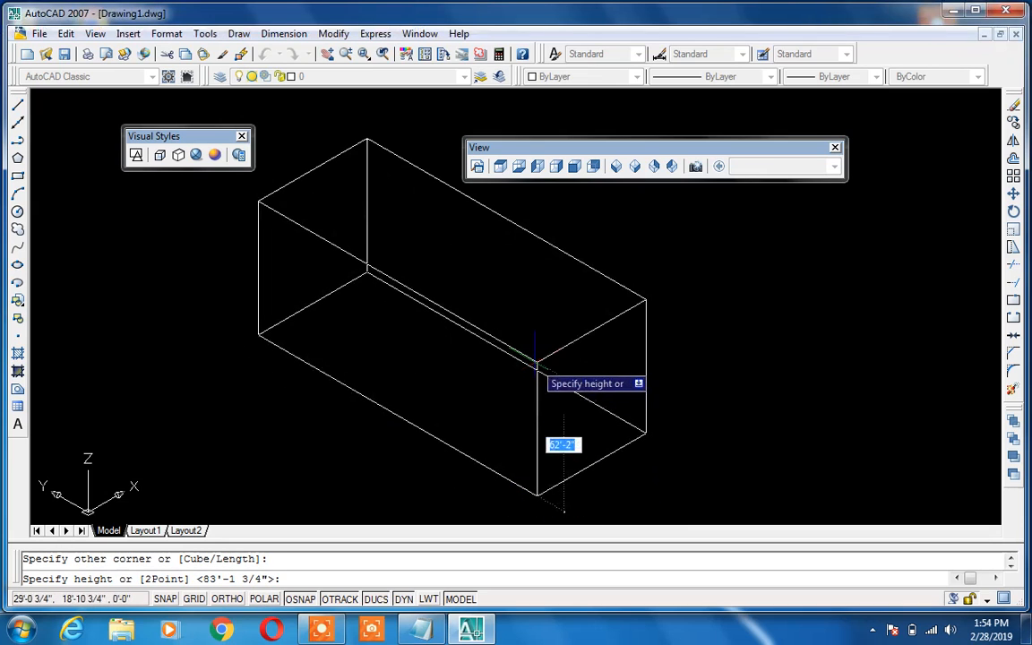
click(537, 362)
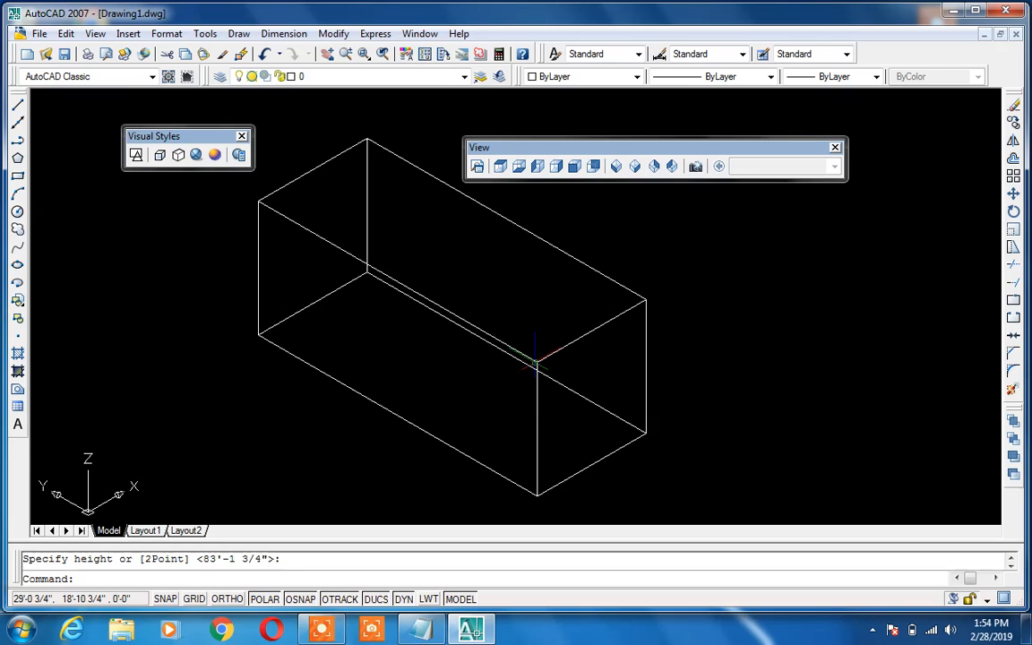
- Move the Visual Styles toolbar below the View toolbar and apply the 3D Wireframe visual style
drag(193, 140, 767, 224)
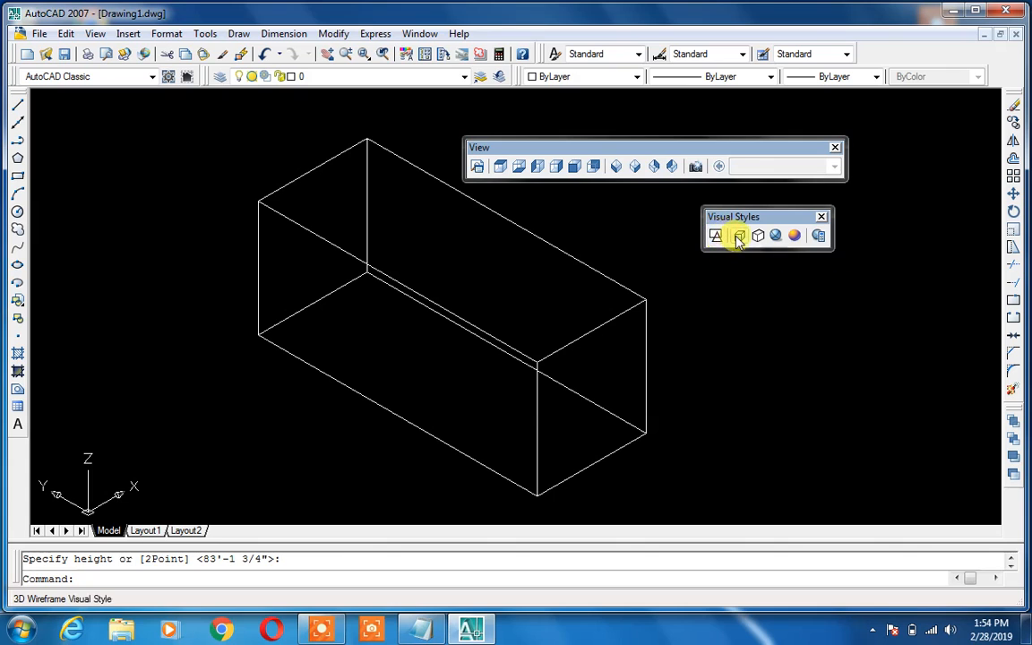
click(738, 238)
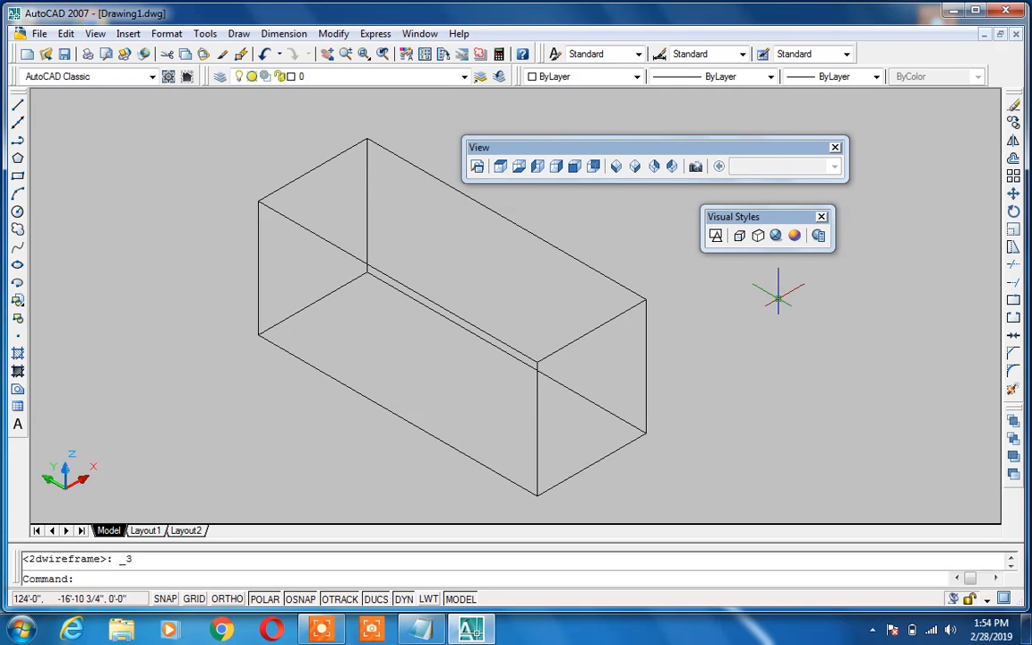
text(op)
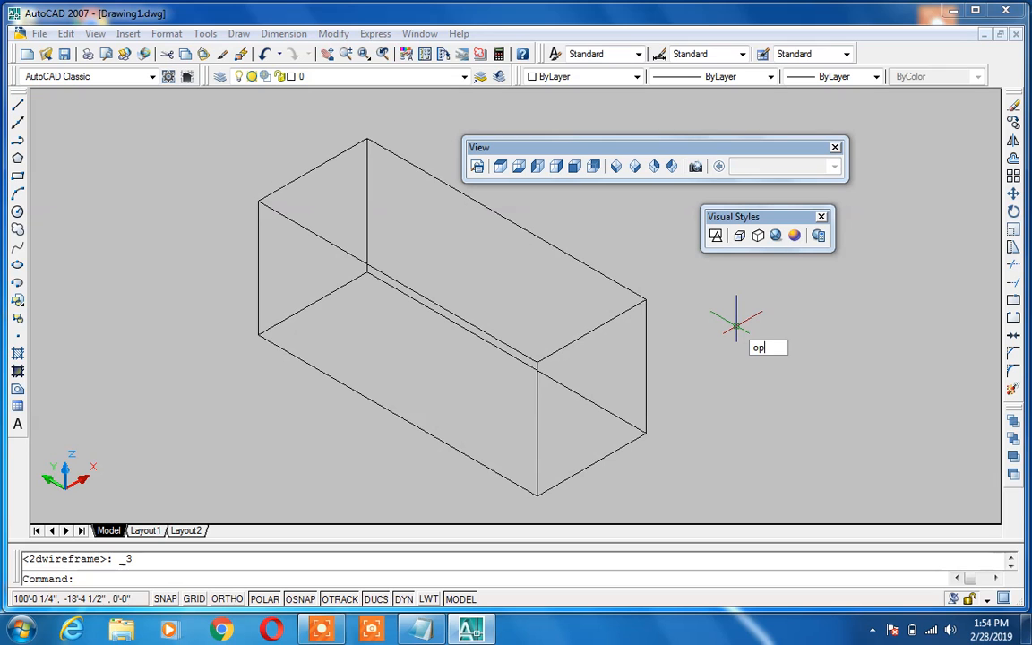
key(Return)
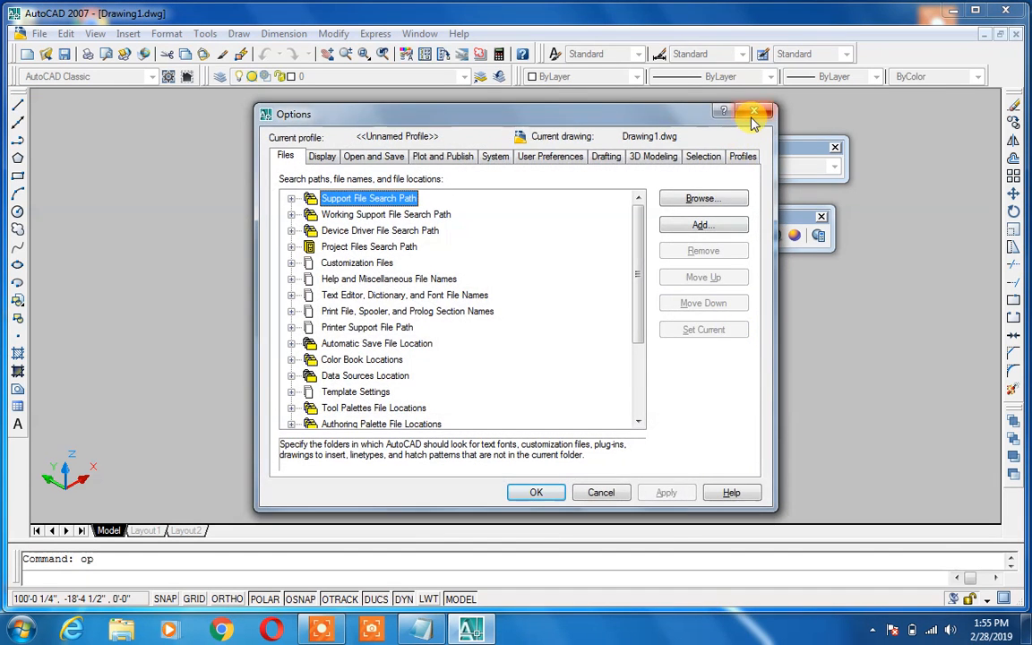
click(749, 113)
click(205, 33)
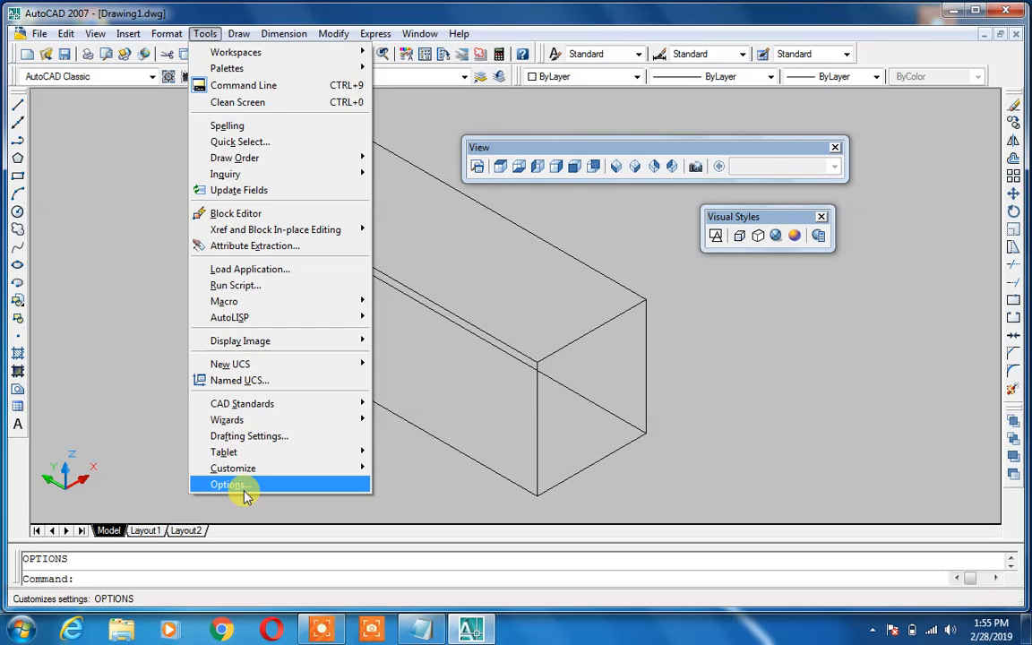
click(358, 500)
click(392, 498)
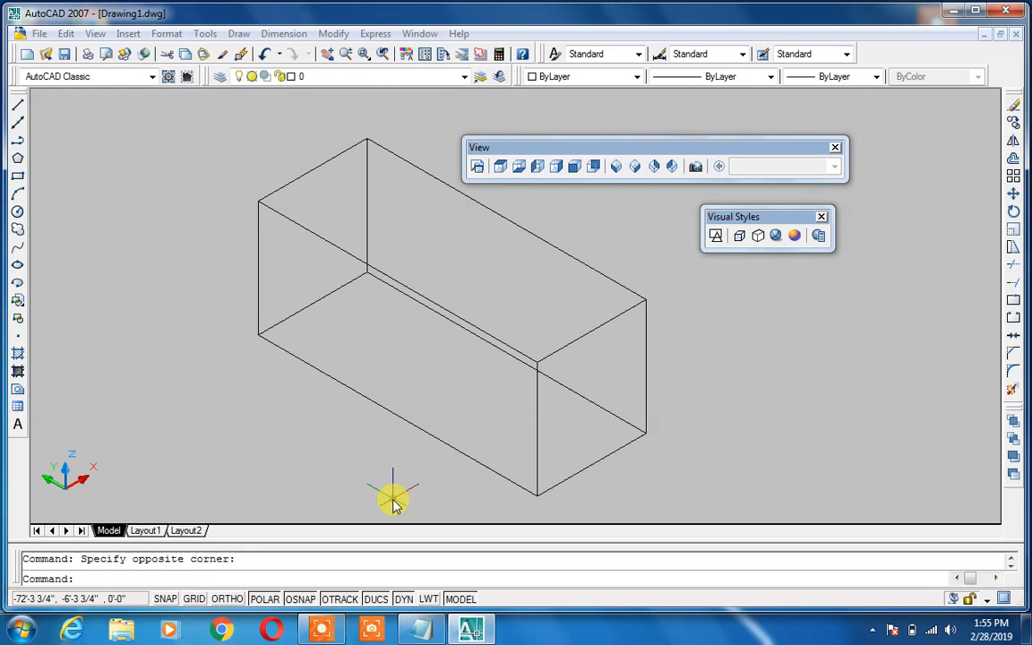
- Set the uniform background of the 3D parallel projection context to Black in the drawing window colors
text(op)
key(Return)
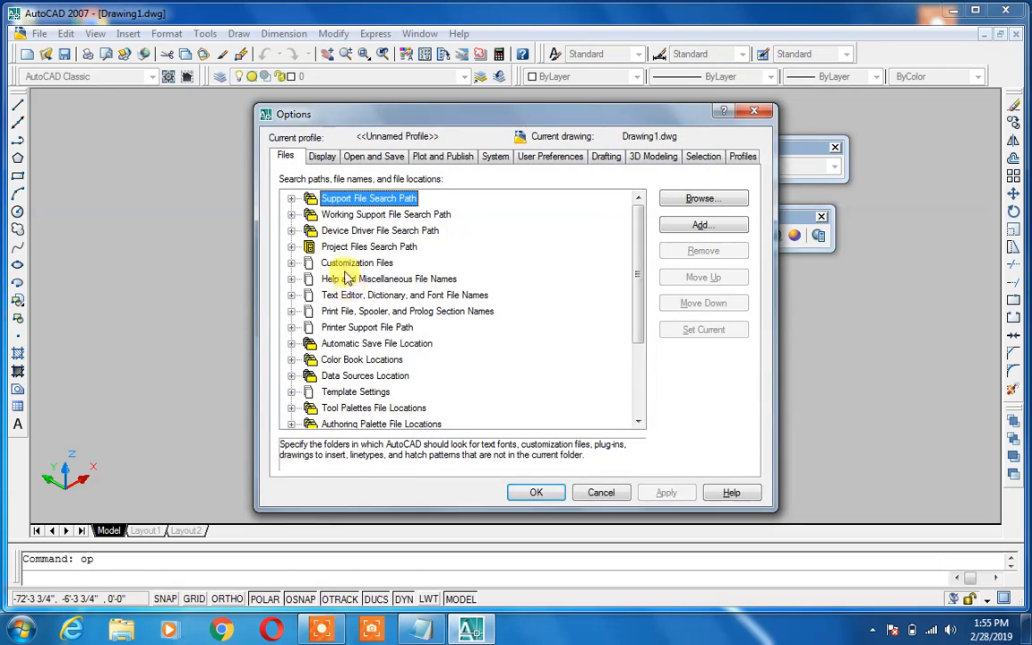
click(322, 158)
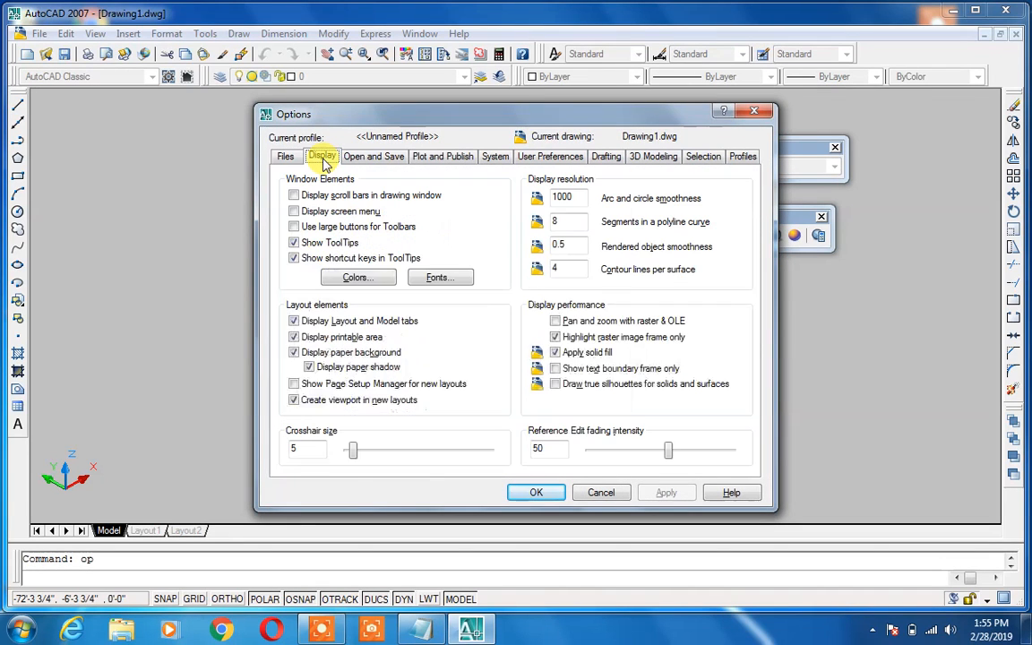
click(357, 277)
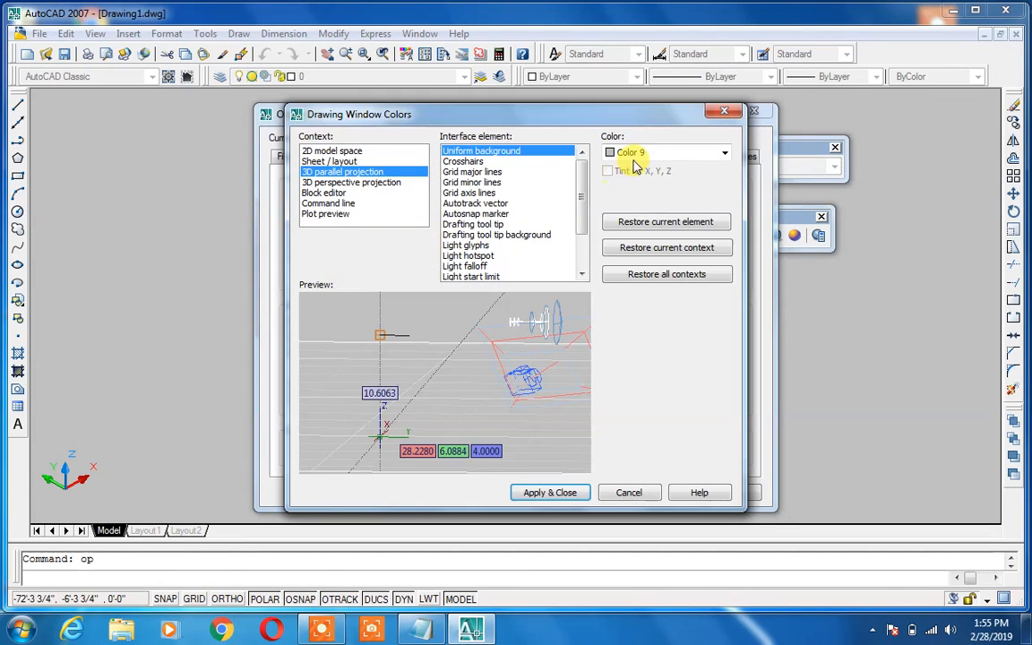
click(639, 153)
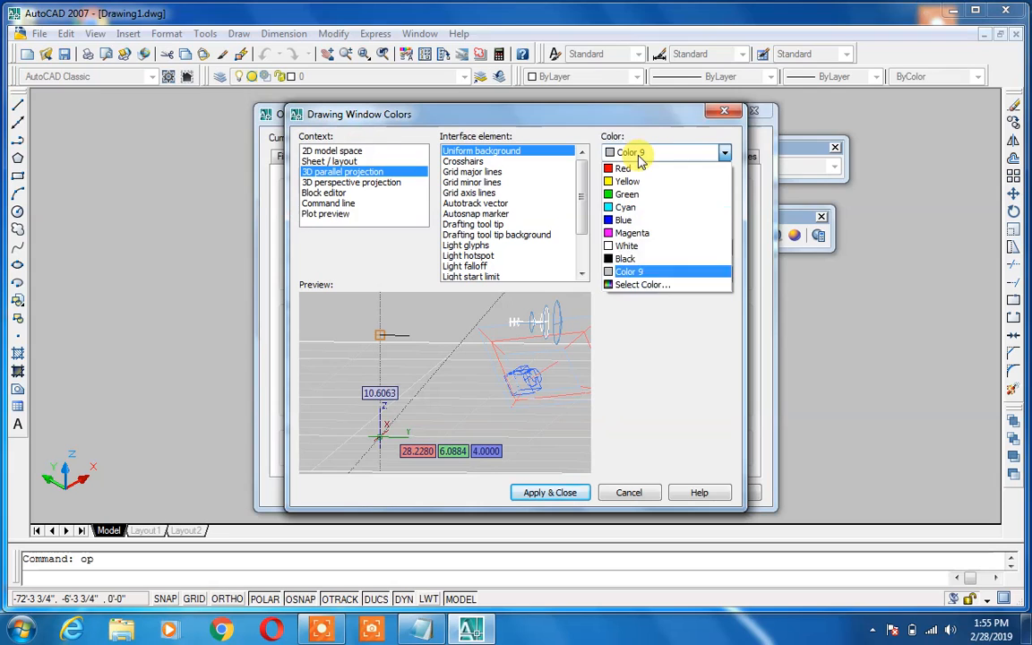
click(640, 259)
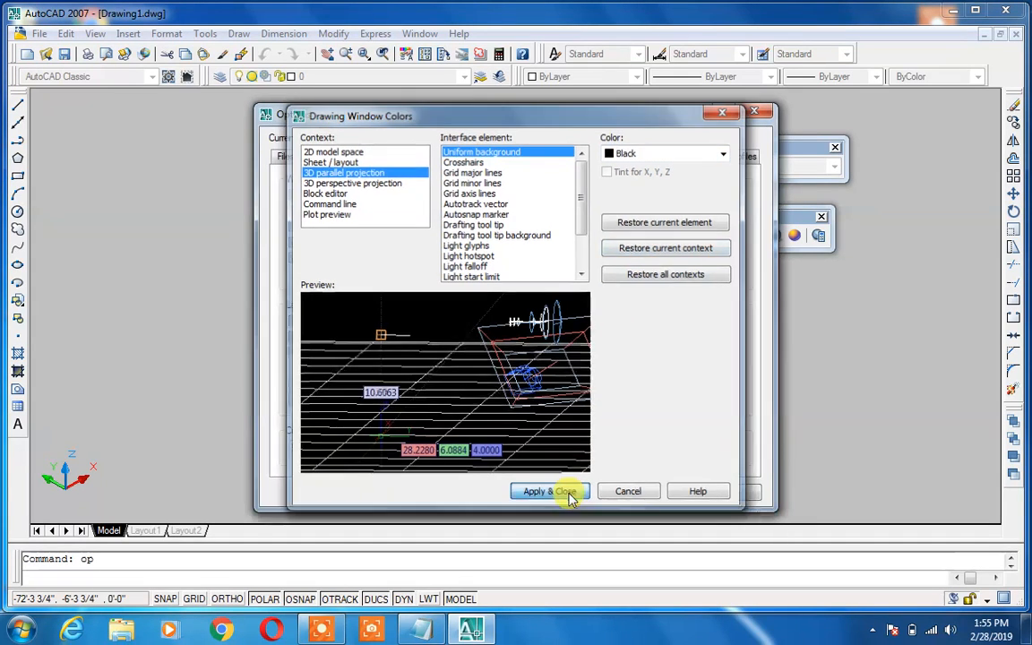
click(570, 495)
click(530, 491)
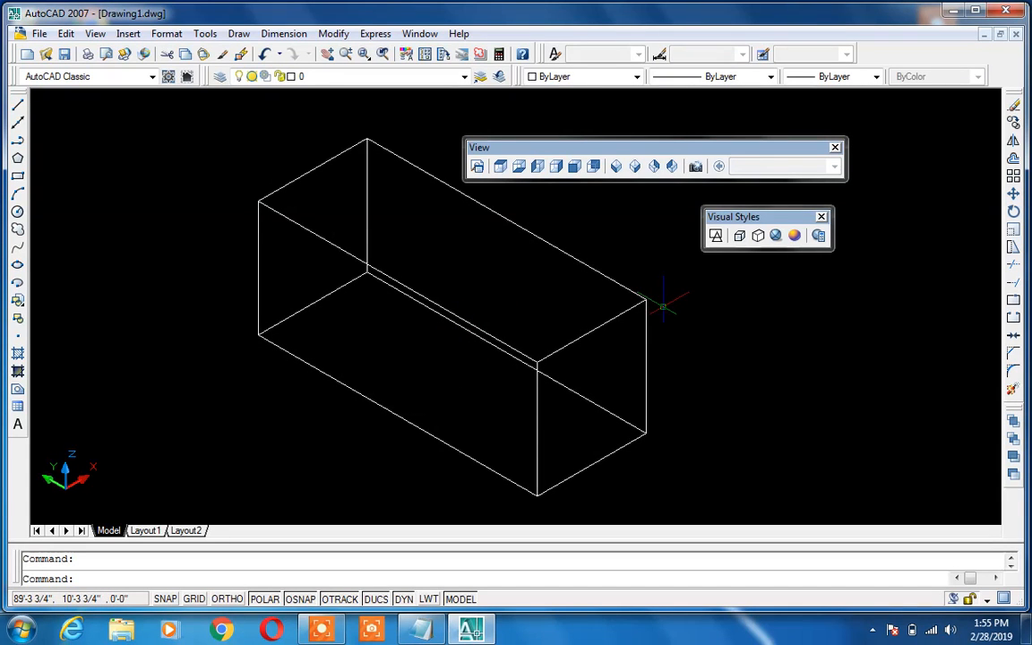
- Compare the box in the 2D Wireframe and 3D Wireframe visual styles, finishing on 3D Wireframe
click(717, 237)
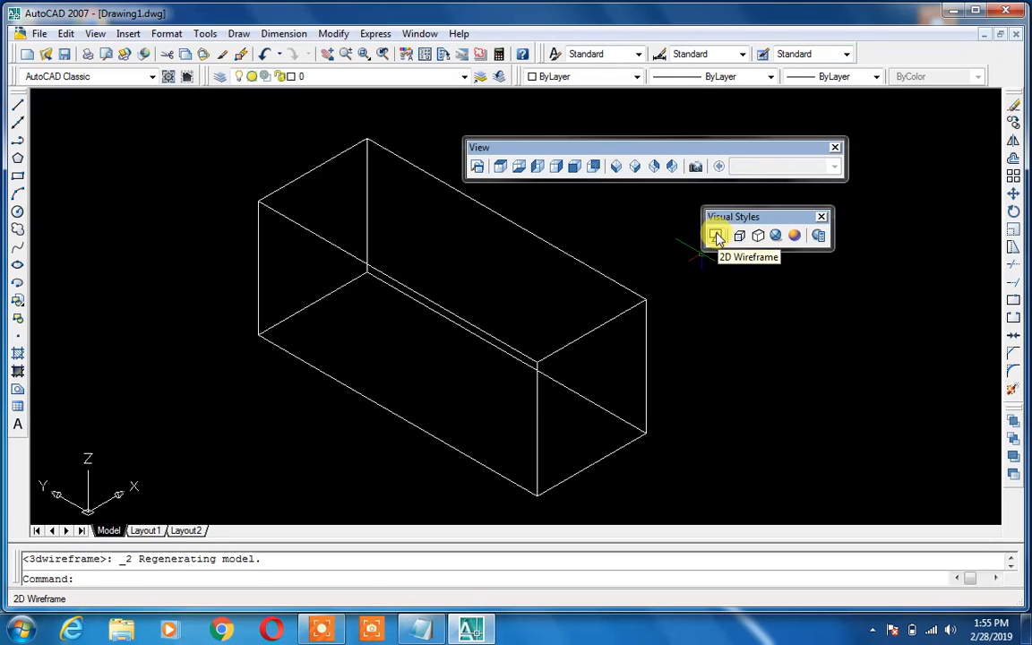
click(740, 236)
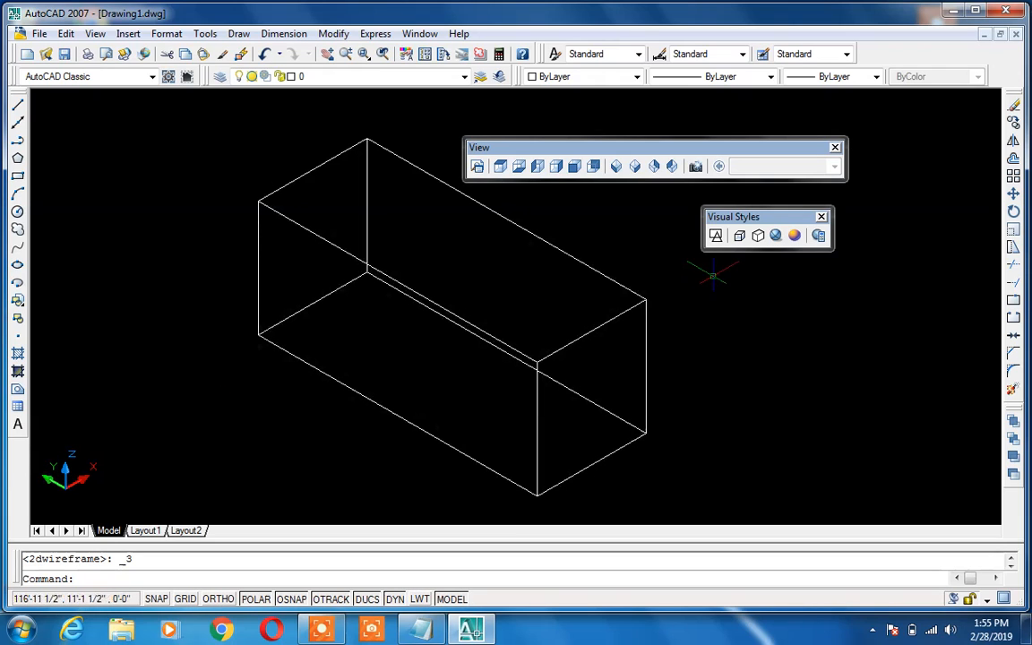
click(714, 237)
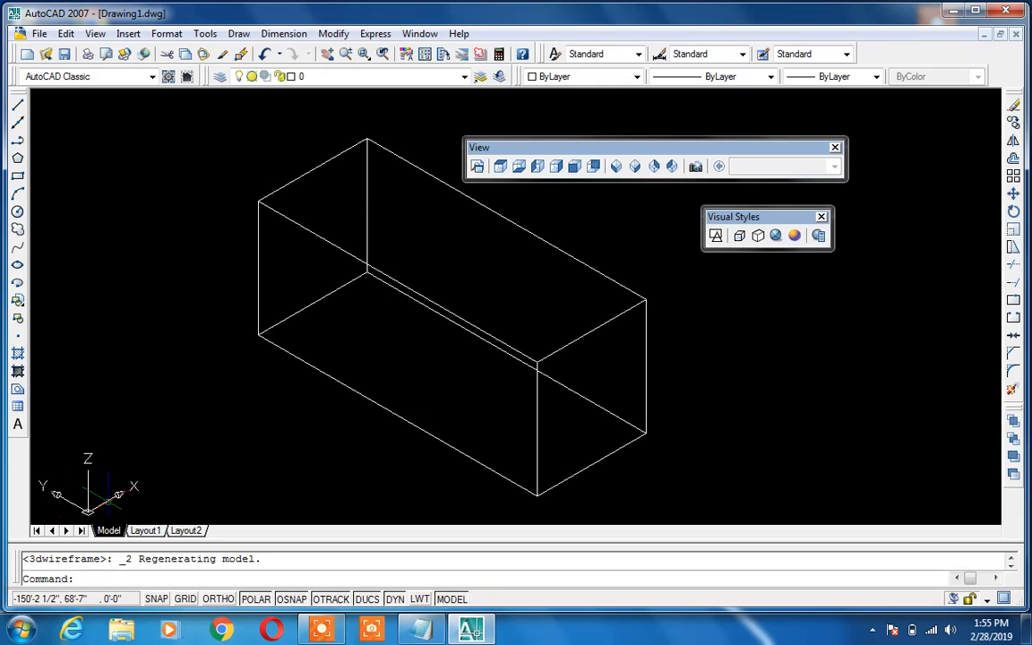
click(738, 236)
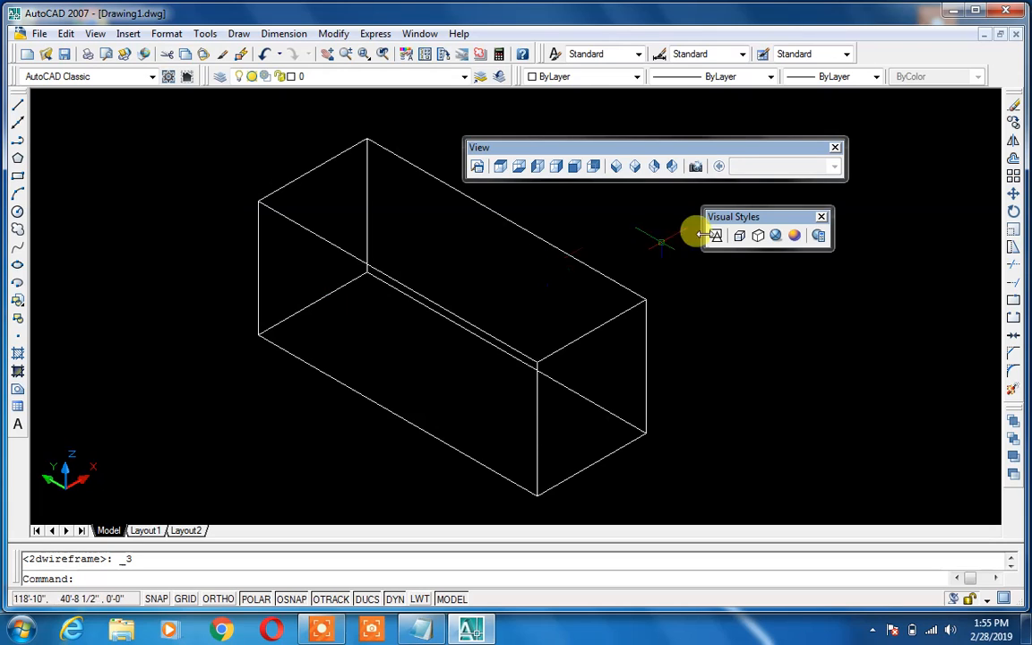
- View the box in the 3D Hidden visual style, and switch it back to 2D Wireframe to inspect its edges
click(758, 237)
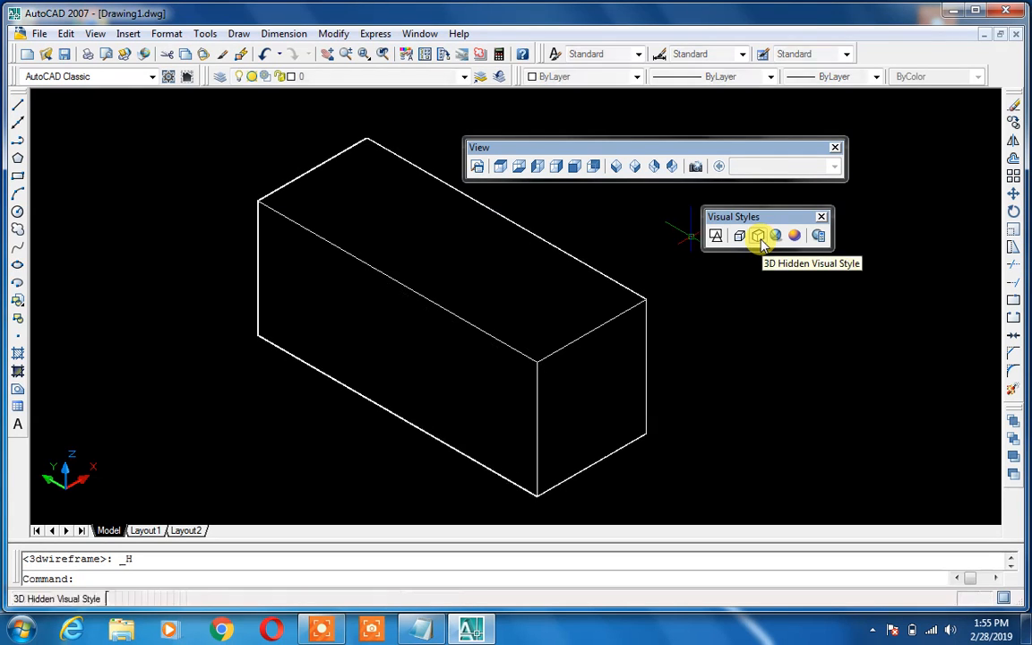
click(759, 238)
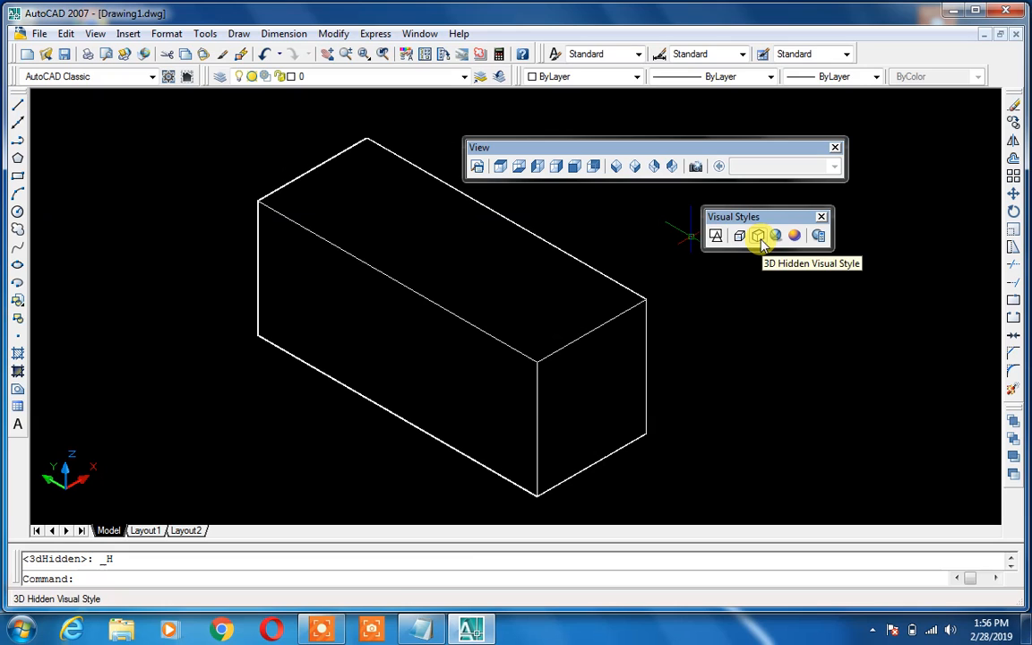
click(715, 236)
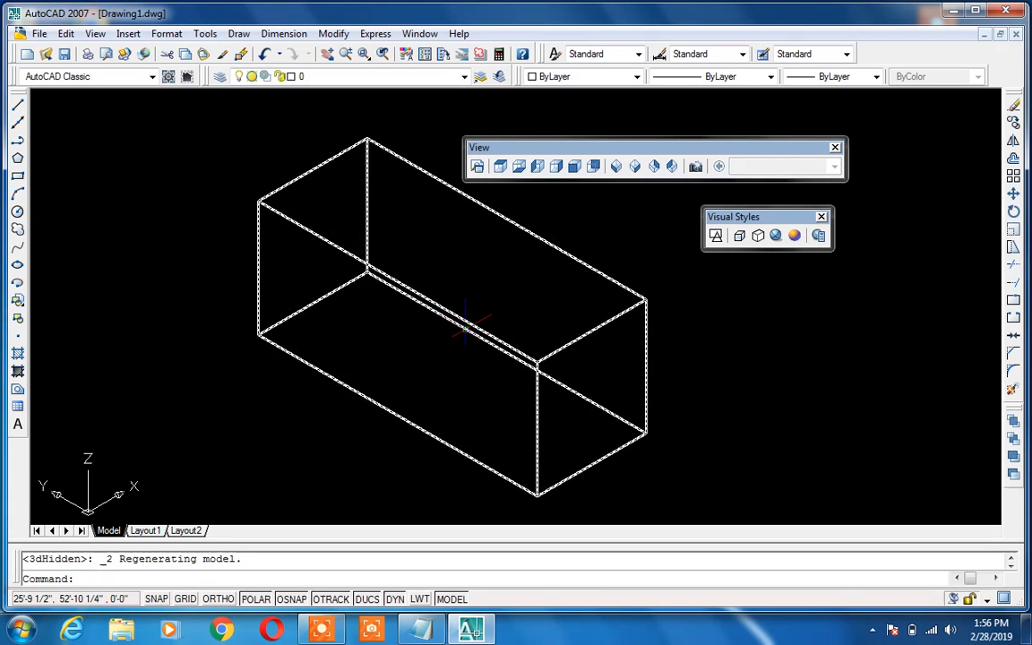
click(471, 321)
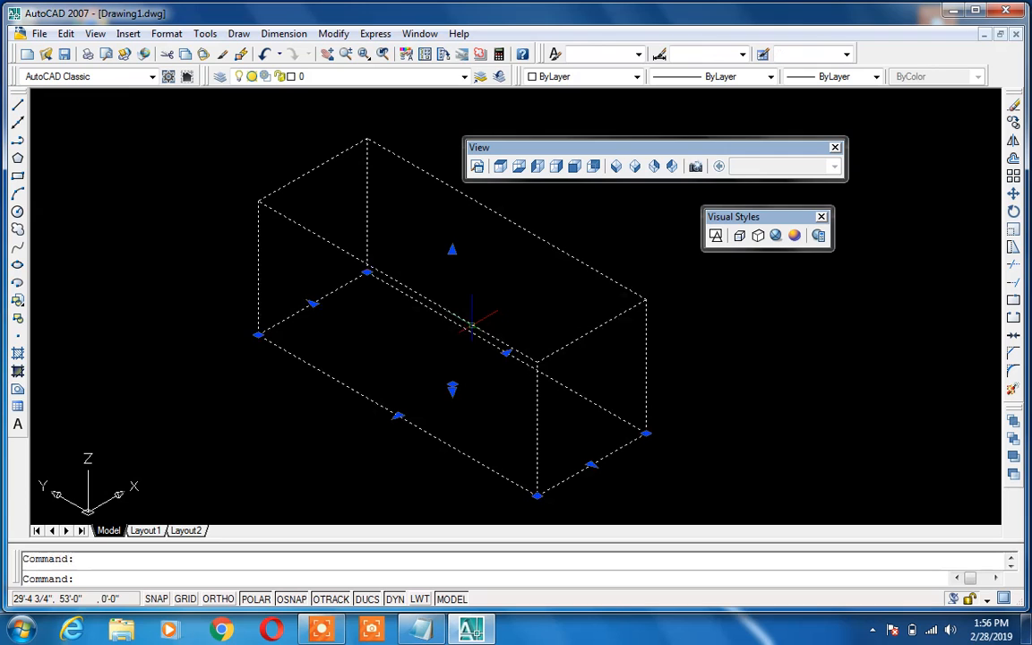
key(Escape)
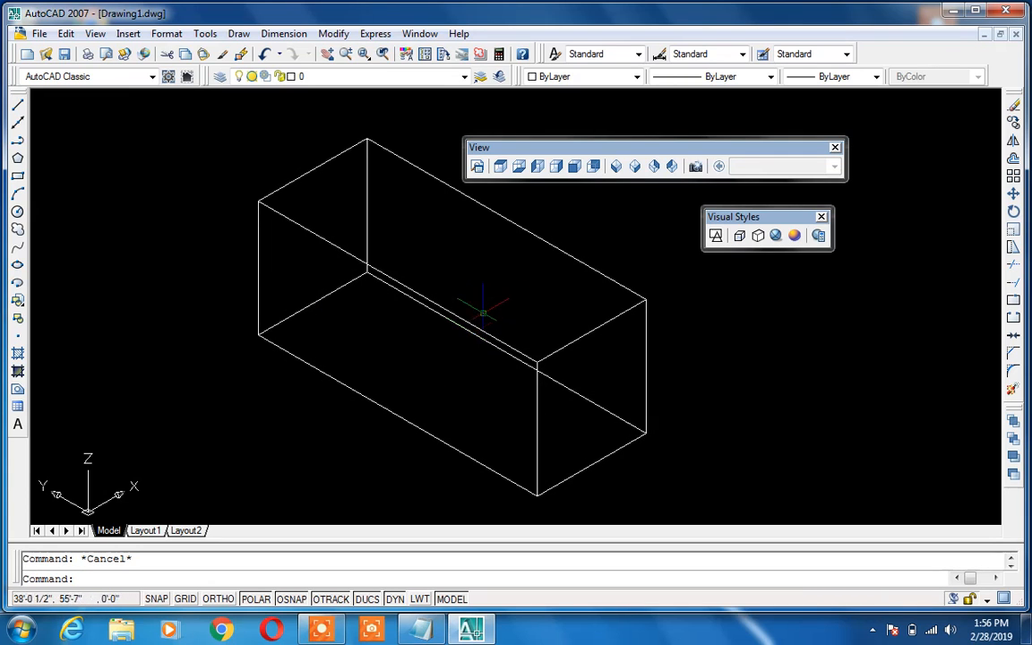
- Compare the box in the 3D Hidden and Realistic visual styles, finishing on 3D Hidden
click(759, 236)
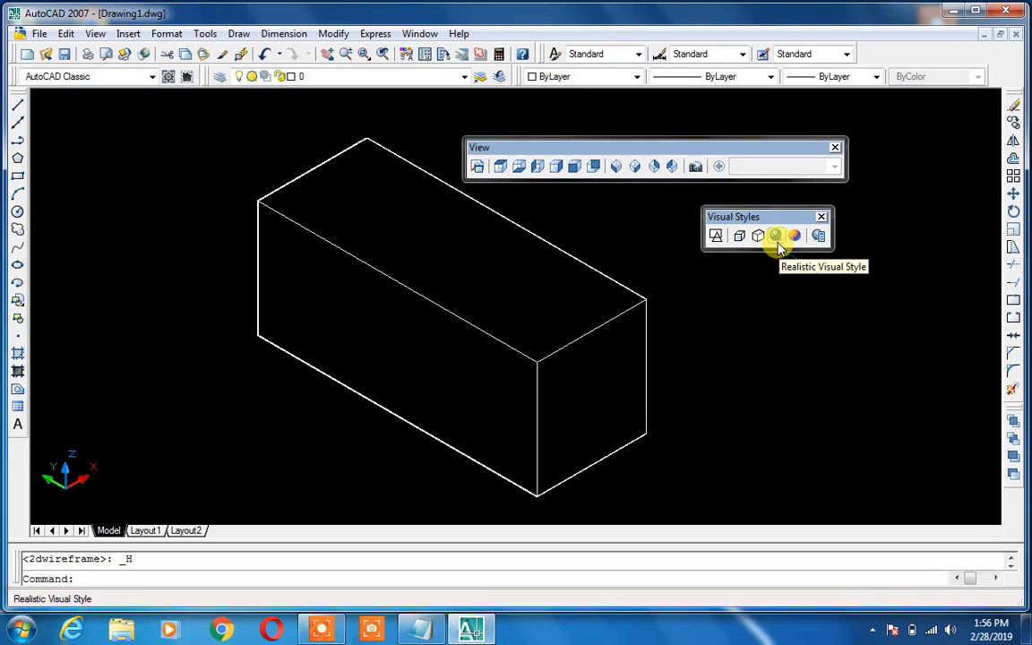
click(775, 237)
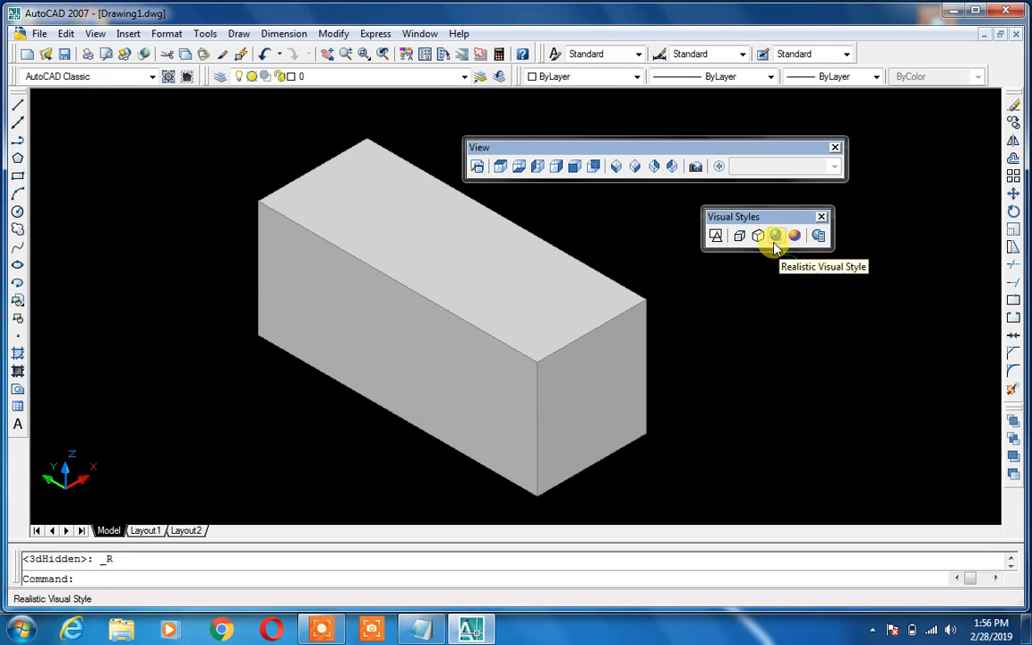
click(758, 236)
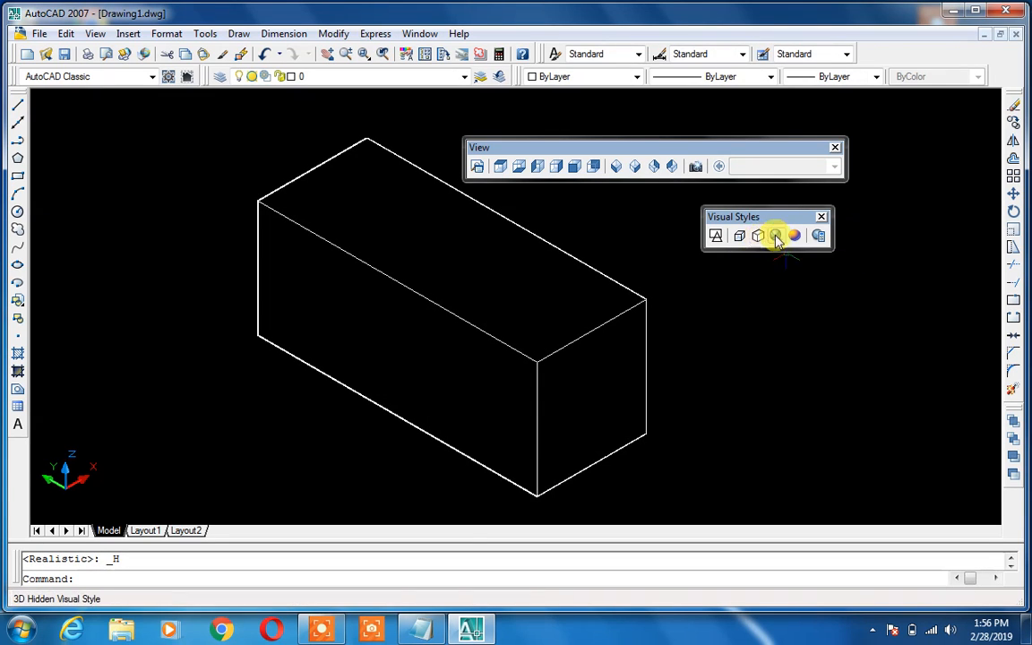
click(776, 237)
click(758, 237)
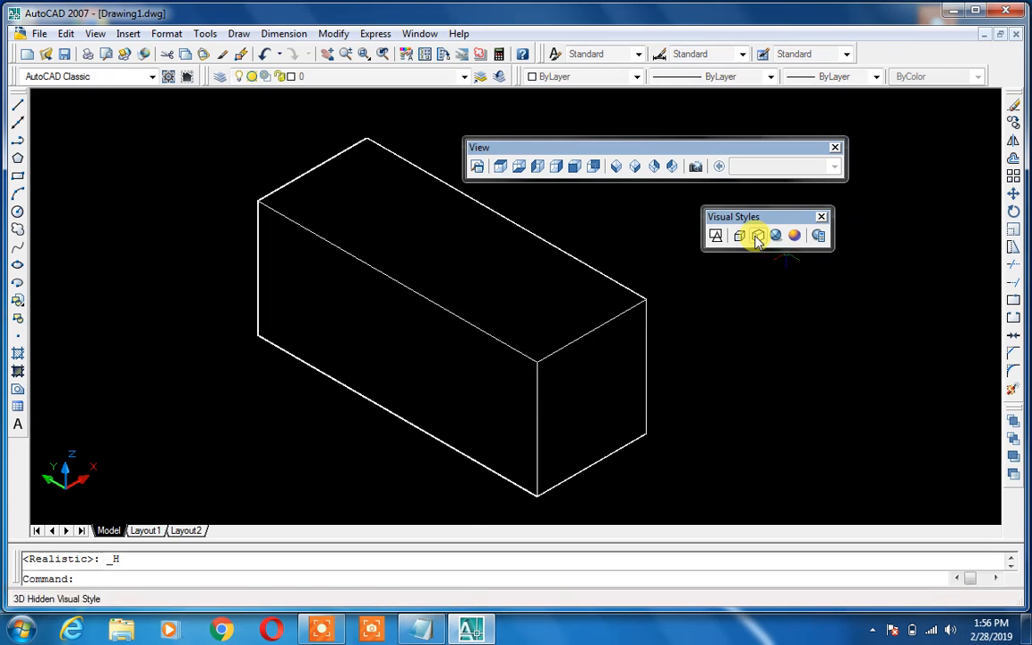
- Display the box in the 3D Wireframe, 3D Hidden, Realistic and Conceptual visual styles in turn
click(740, 236)
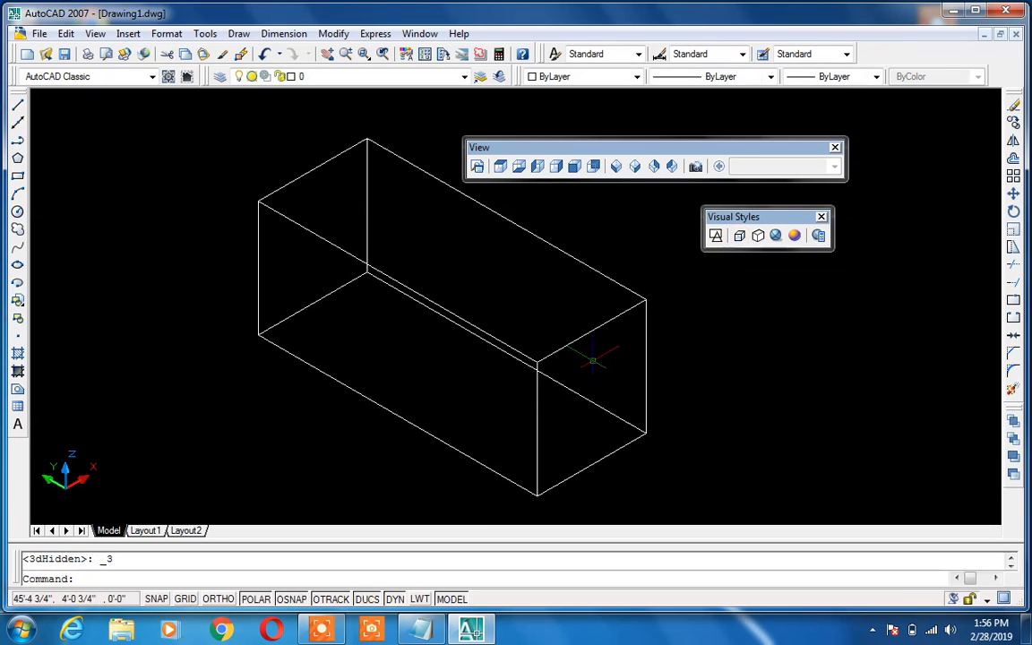
click(758, 236)
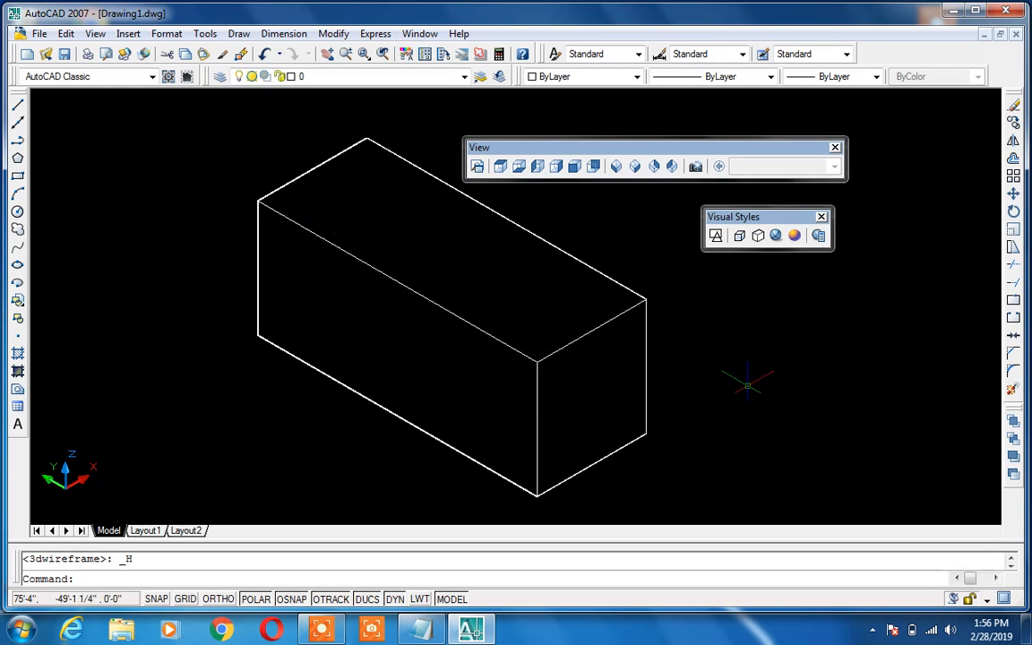
click(776, 237)
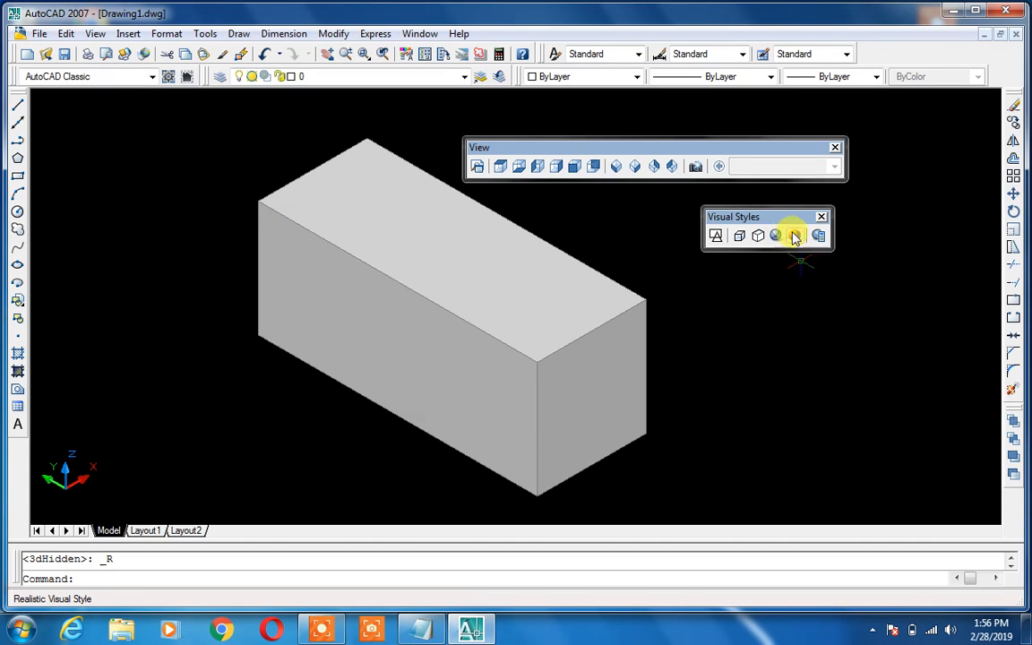
click(795, 236)
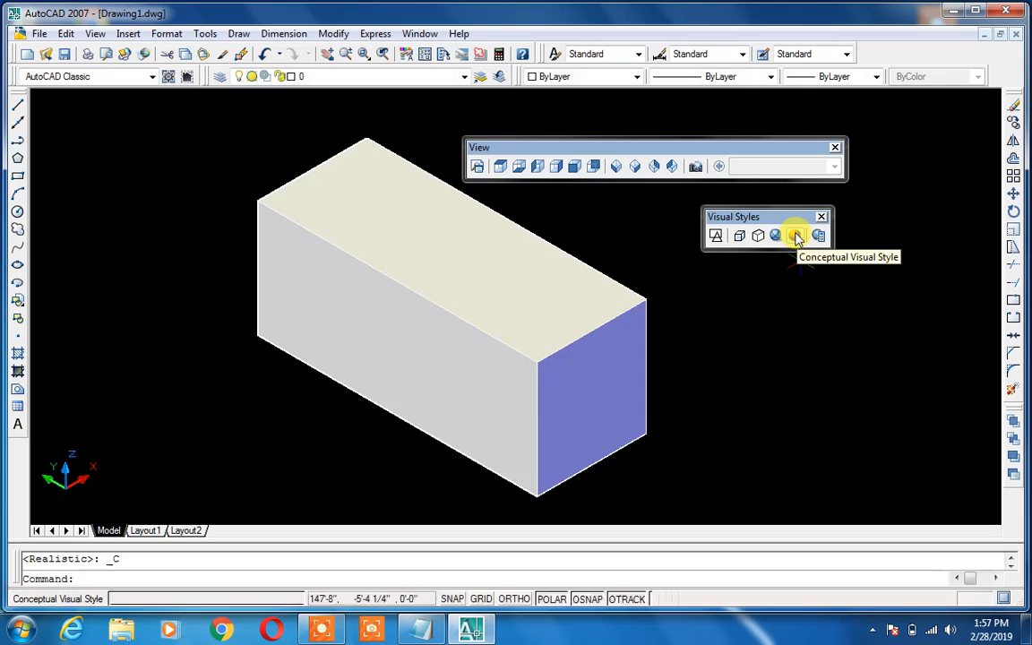
- Fit the whole drawing in view with Zoom All, and apply the Realistic visual style to the box
scroll(797, 242, down, 3)
click(685, 291)
scroll(687, 296, up, 4)
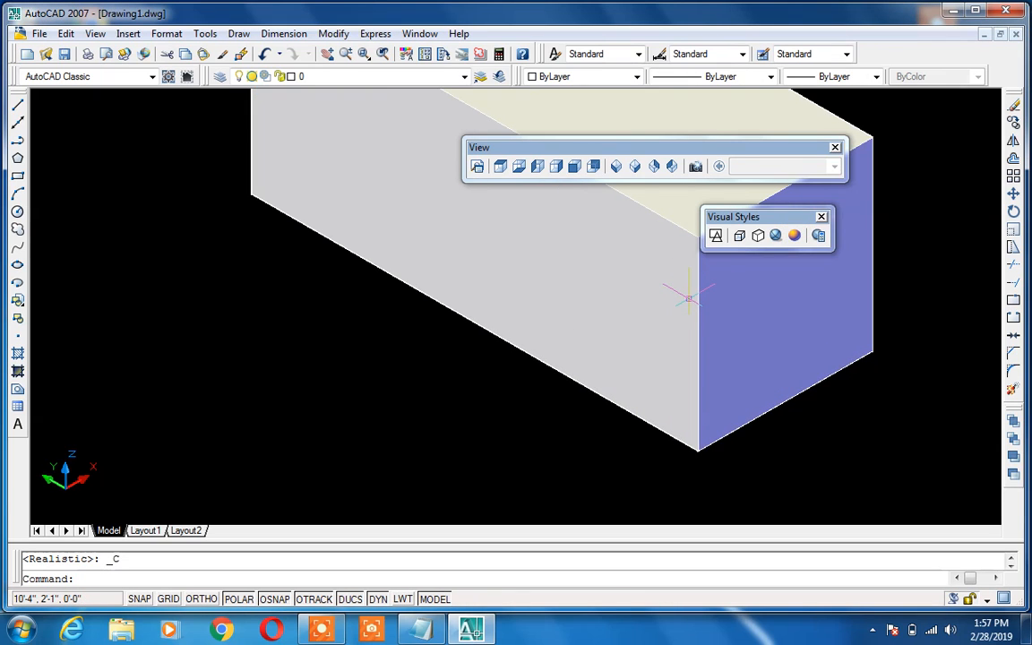
text(z)
key(Return)
text(a)
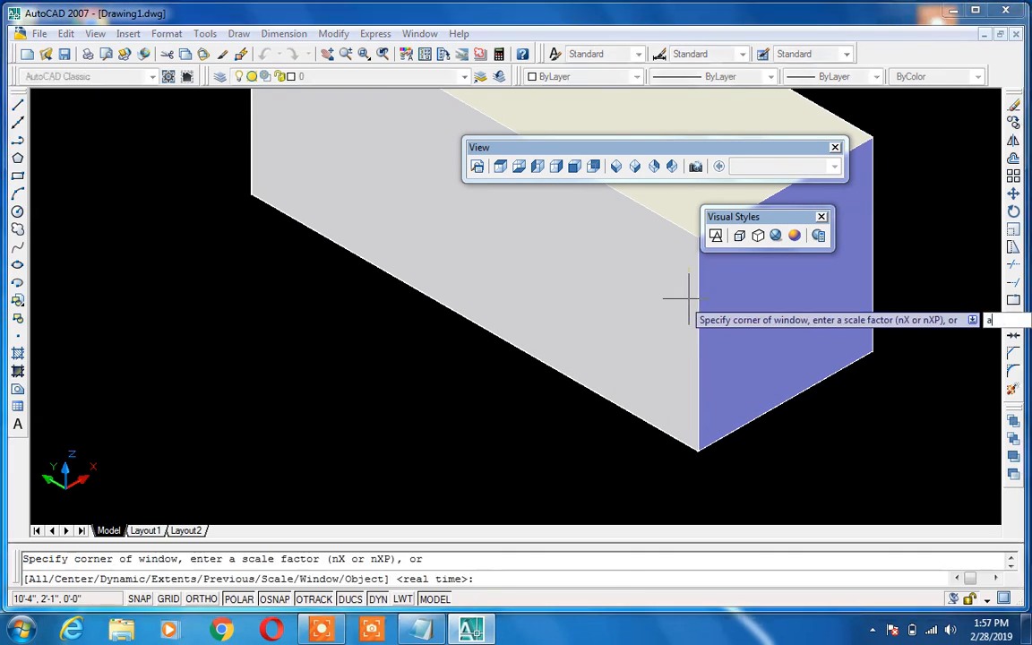
key(Return)
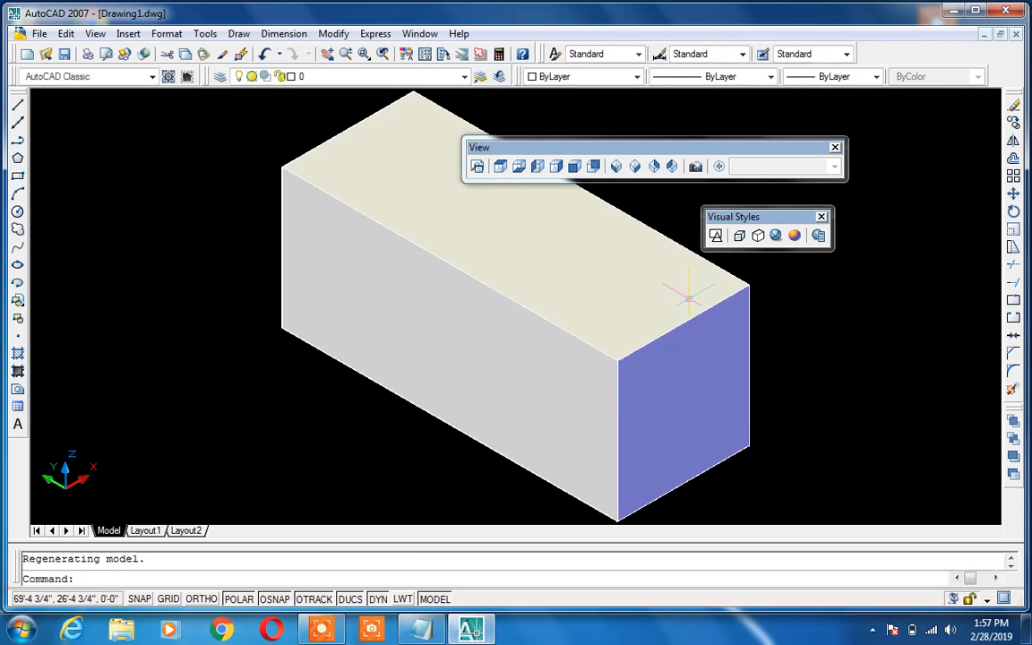
click(775, 238)
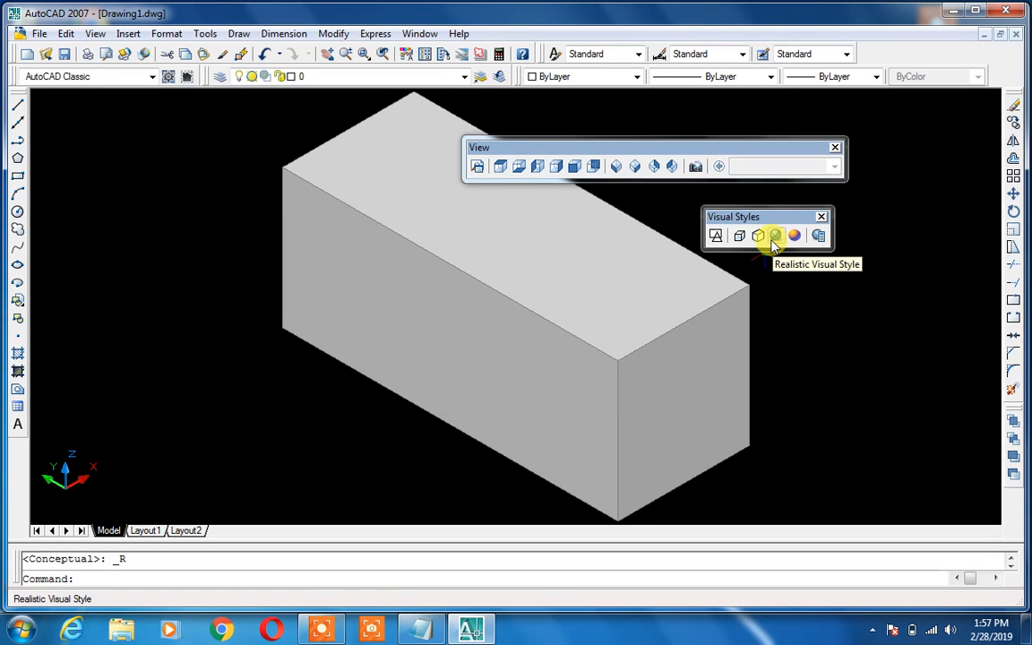
mouse_move(336, 634)
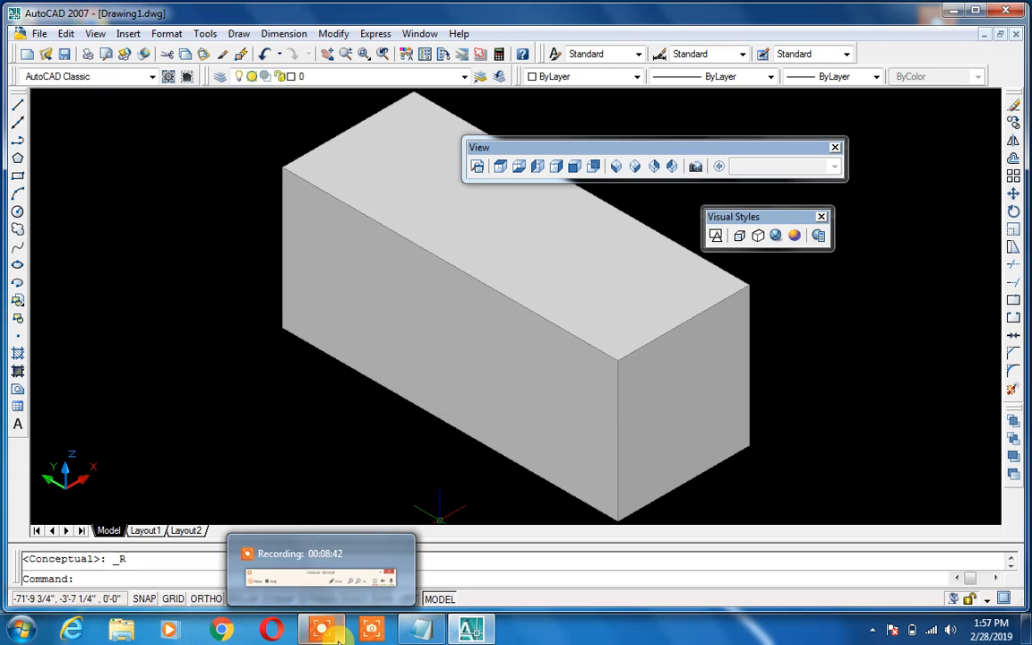
click(411, 505)
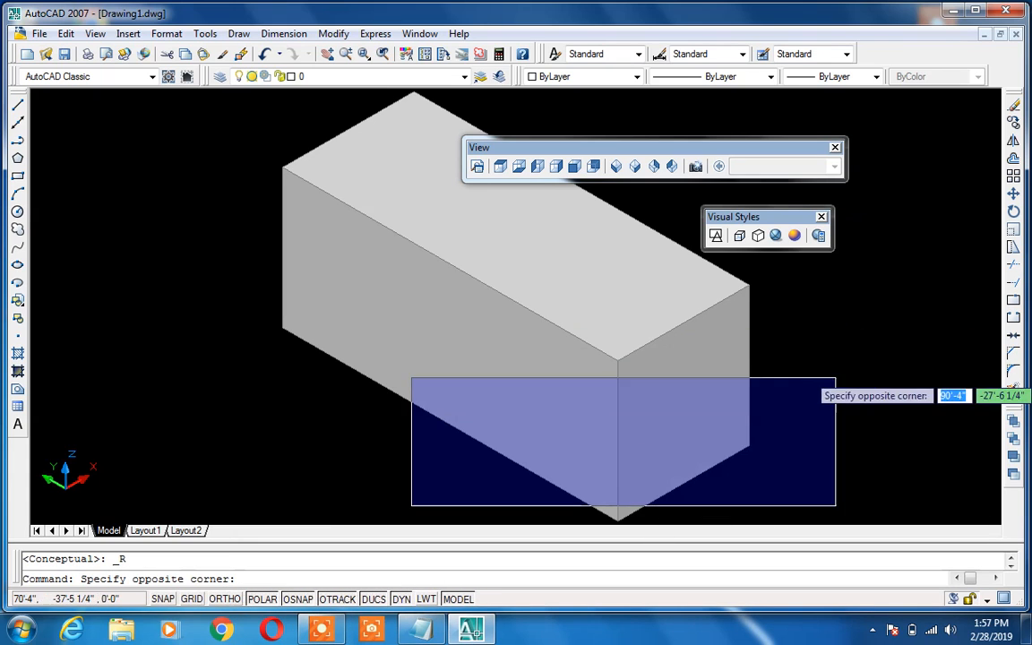
click(835, 378)
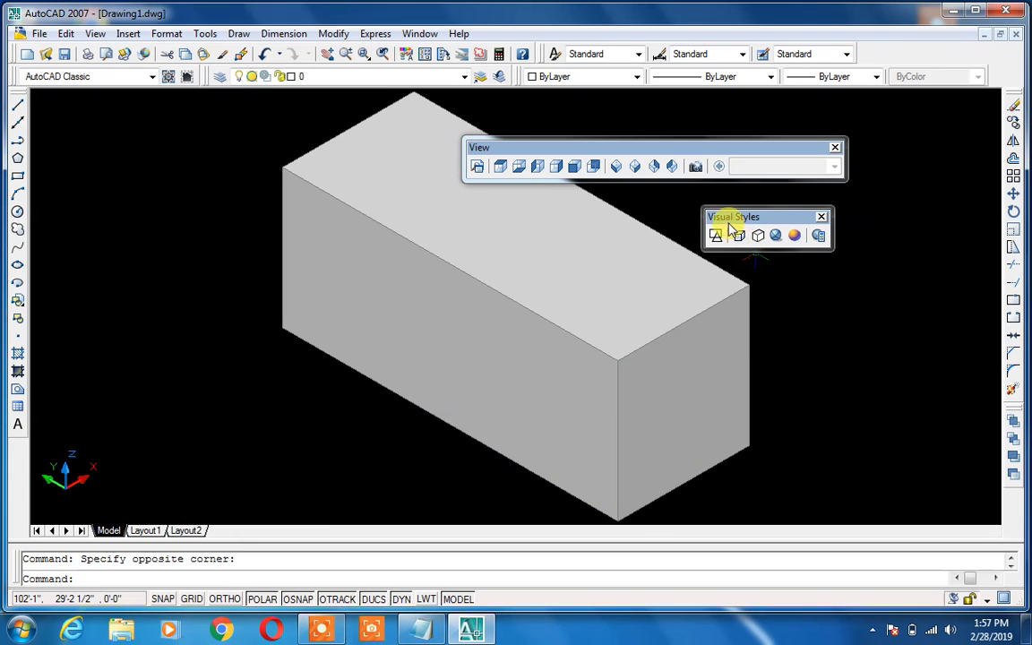
click(656, 199)
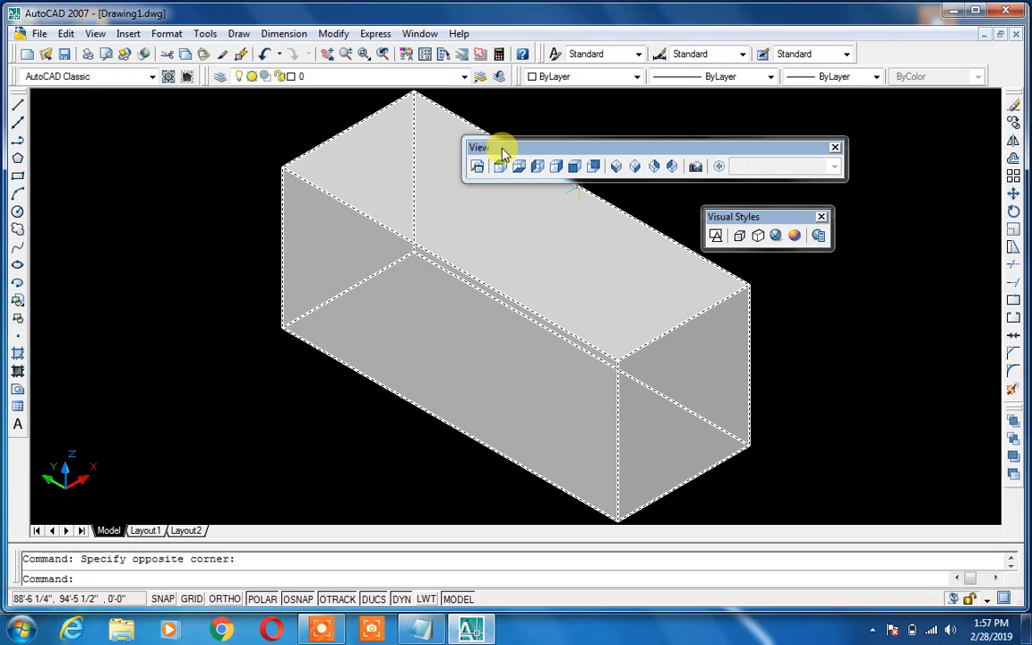
- View the box from the SW, SE, NE and NW isometric viewpoints in turn
click(614, 168)
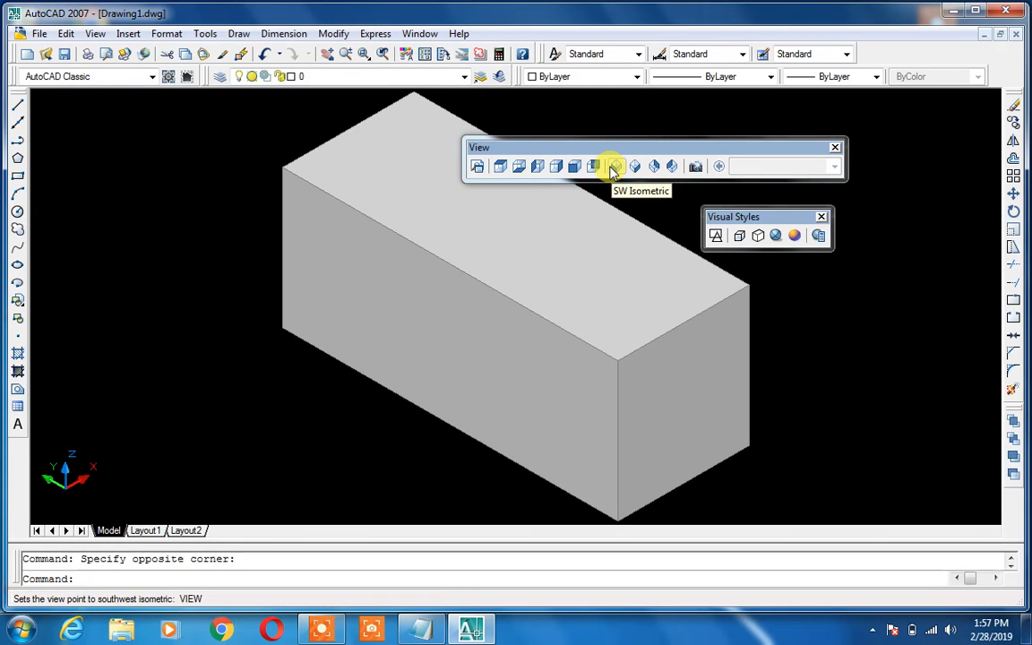
click(634, 166)
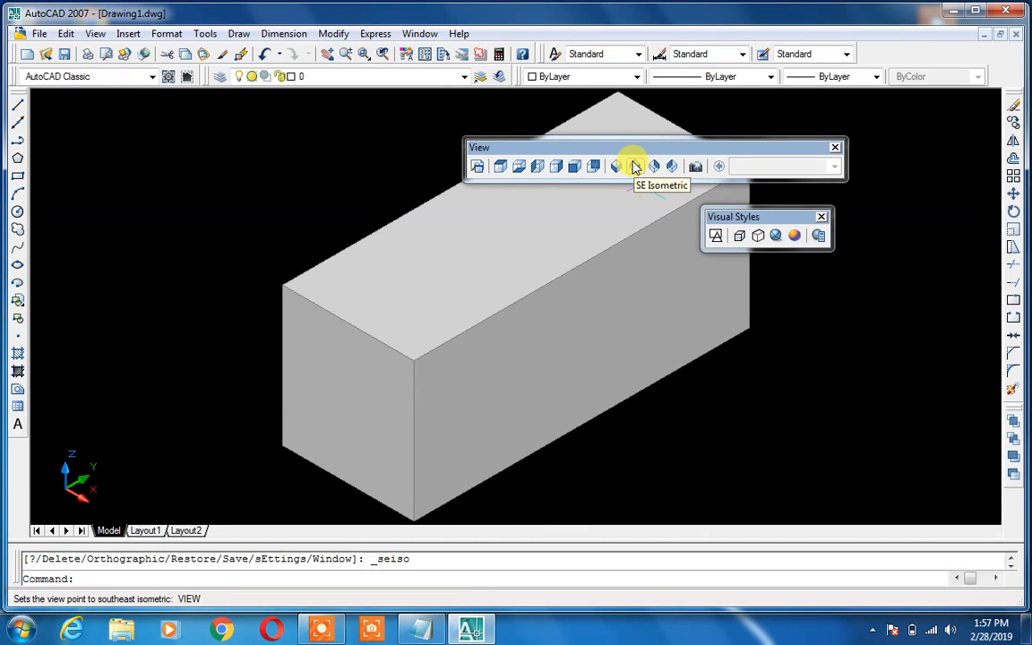
click(653, 167)
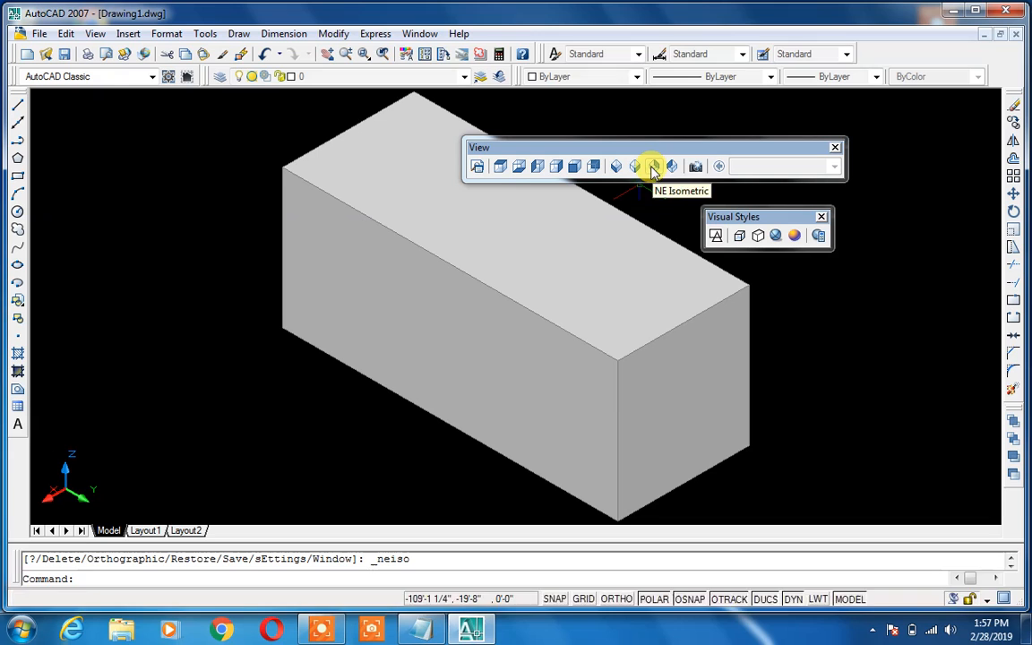
click(672, 167)
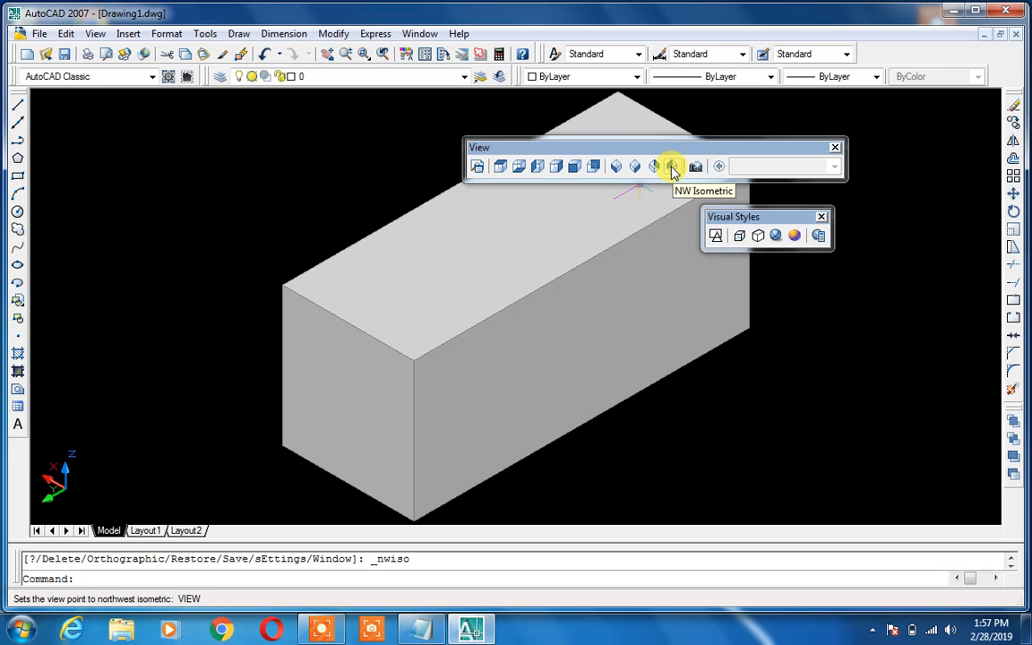
- View the box from the NE, SE and SW isometric viewpoints in turn
click(654, 167)
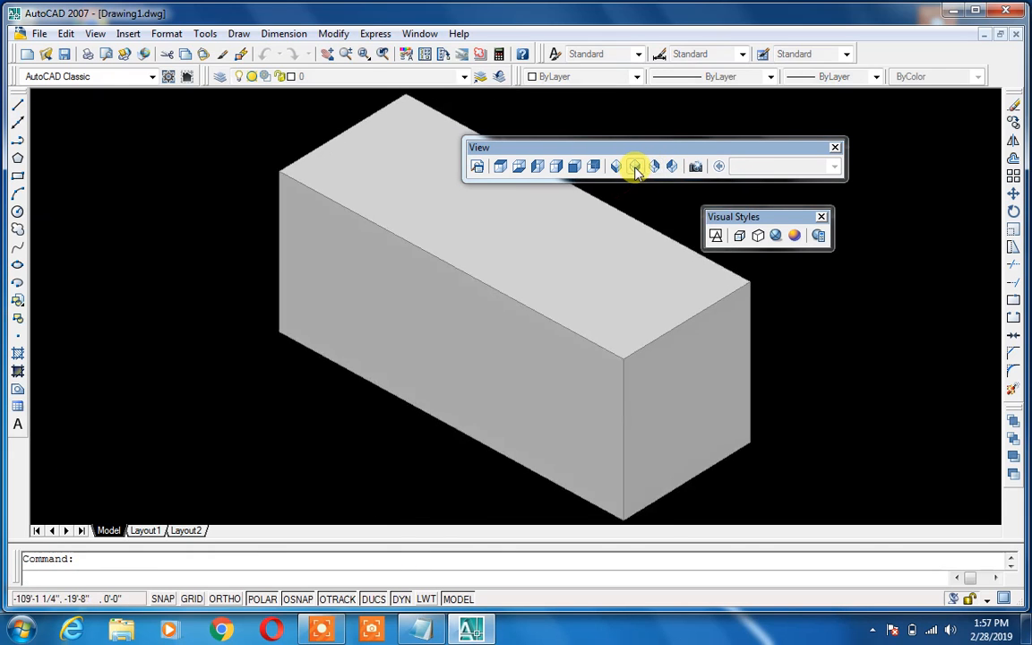
click(634, 168)
click(616, 169)
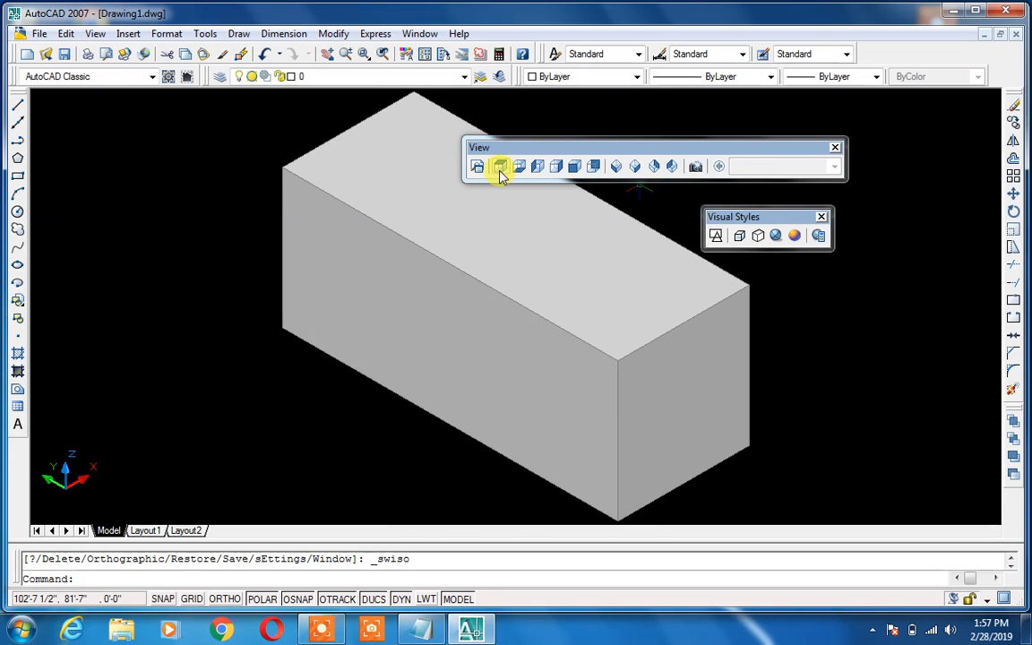
- View the box from the Top, Left, Right, Front and Back in turn, finishing on the SW Isometric viewpoint
click(500, 168)
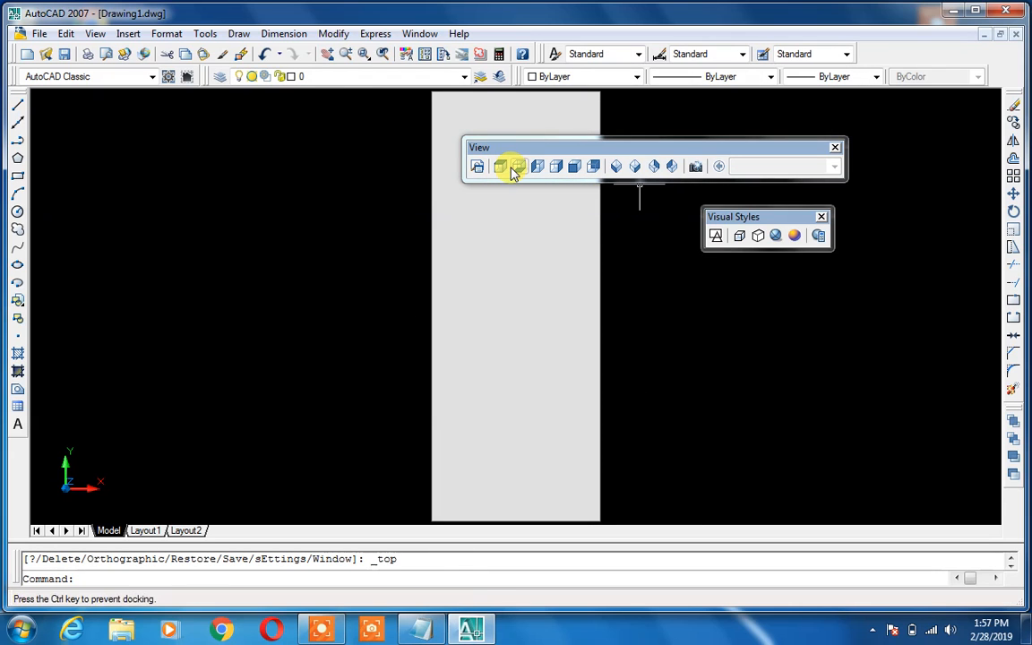
click(536, 169)
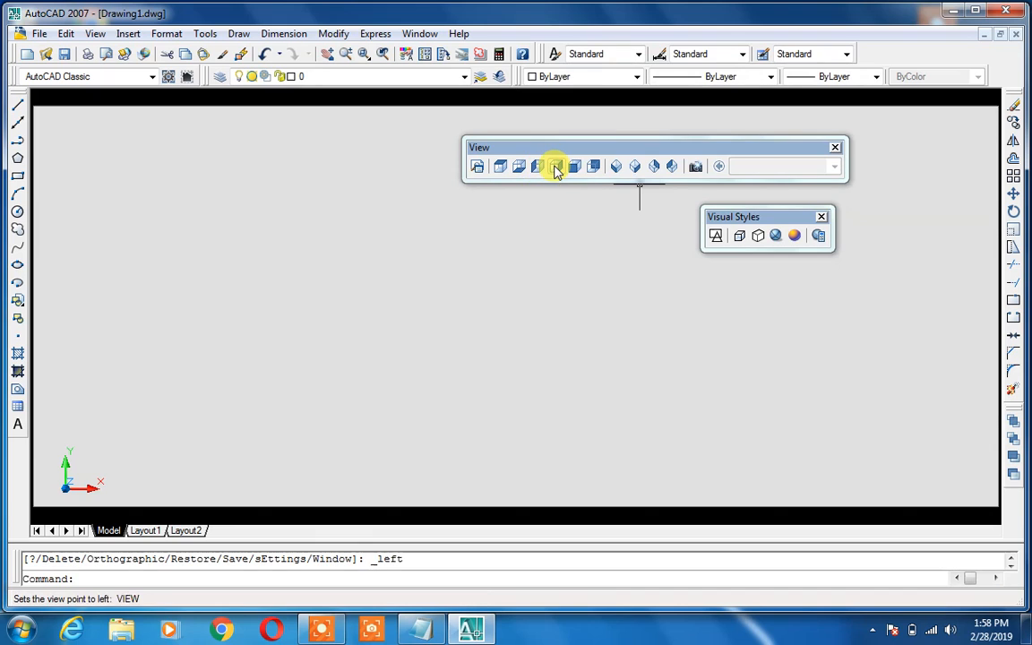
click(555, 167)
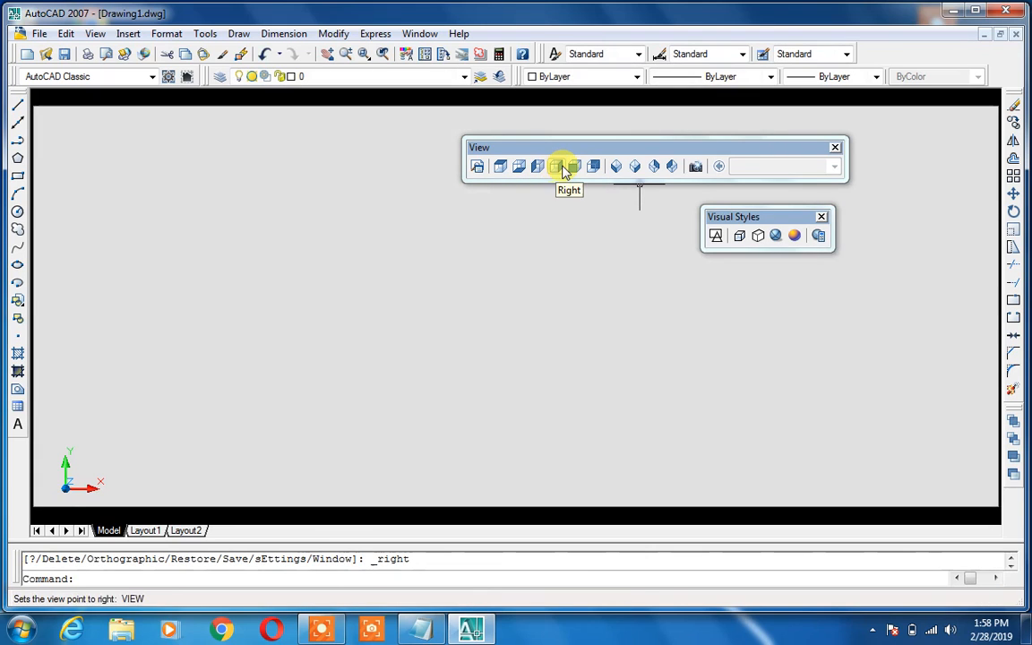
click(573, 169)
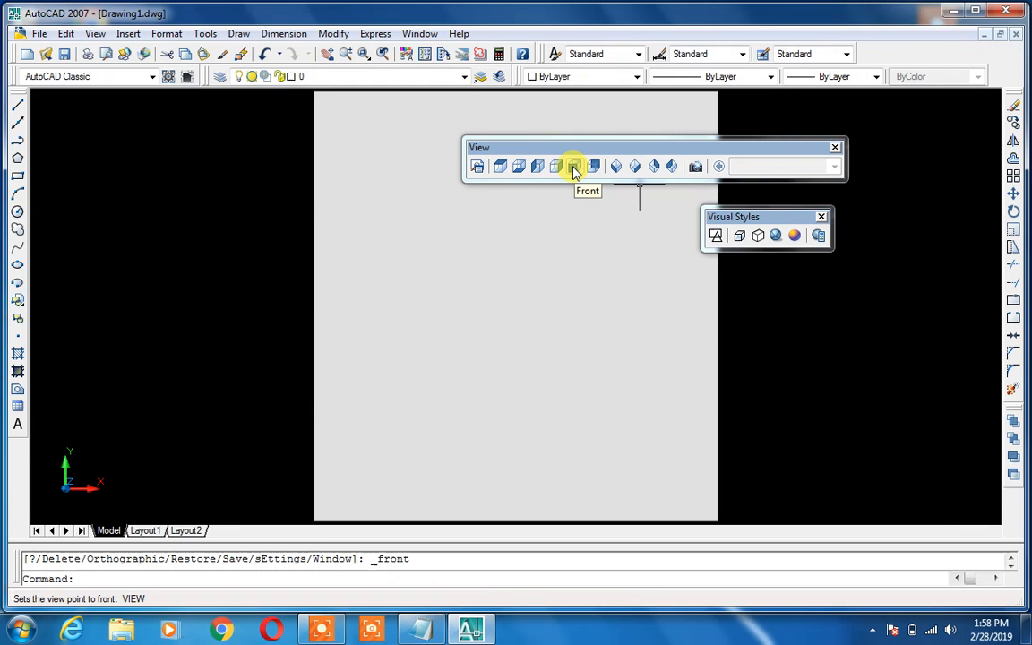
click(593, 167)
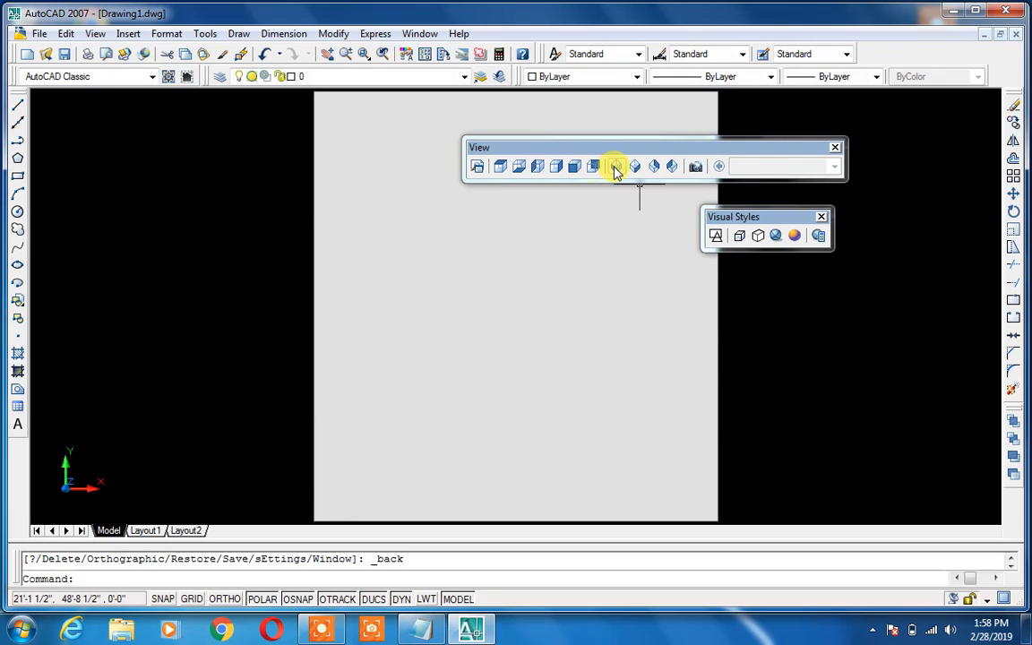
click(613, 168)
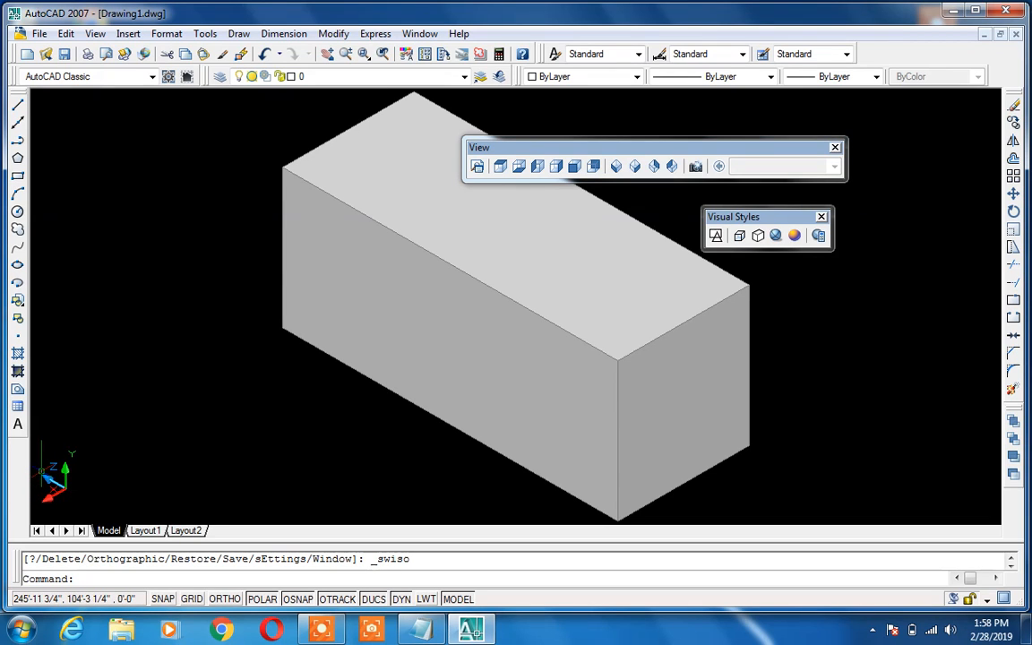
- Select the box and view it from the Top, finishing on the SW Isometric viewpoint
click(350, 196)
click(477, 168)
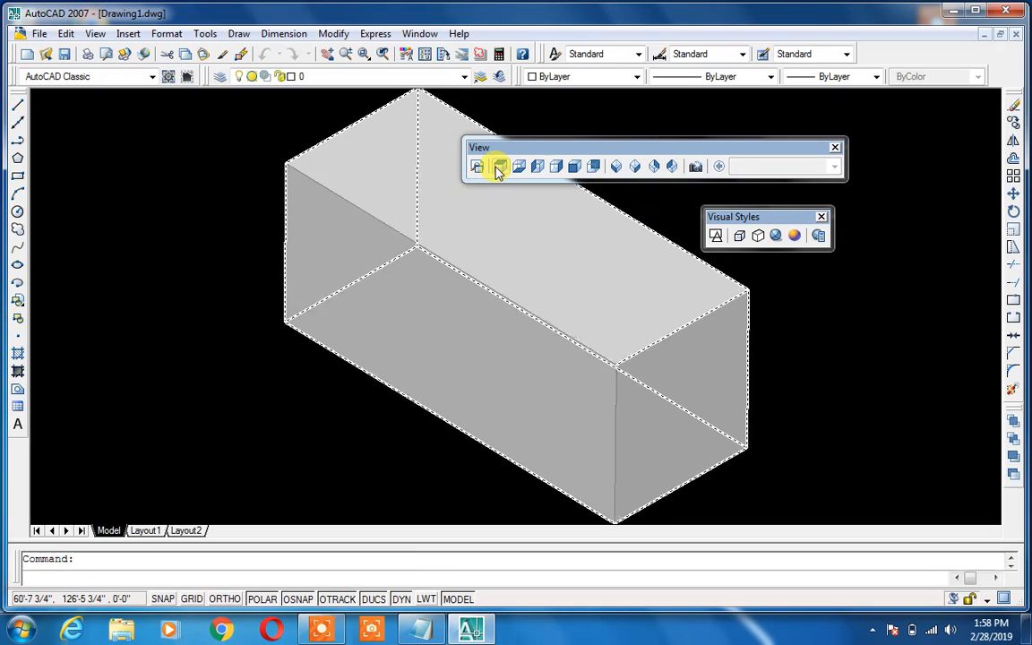
click(618, 168)
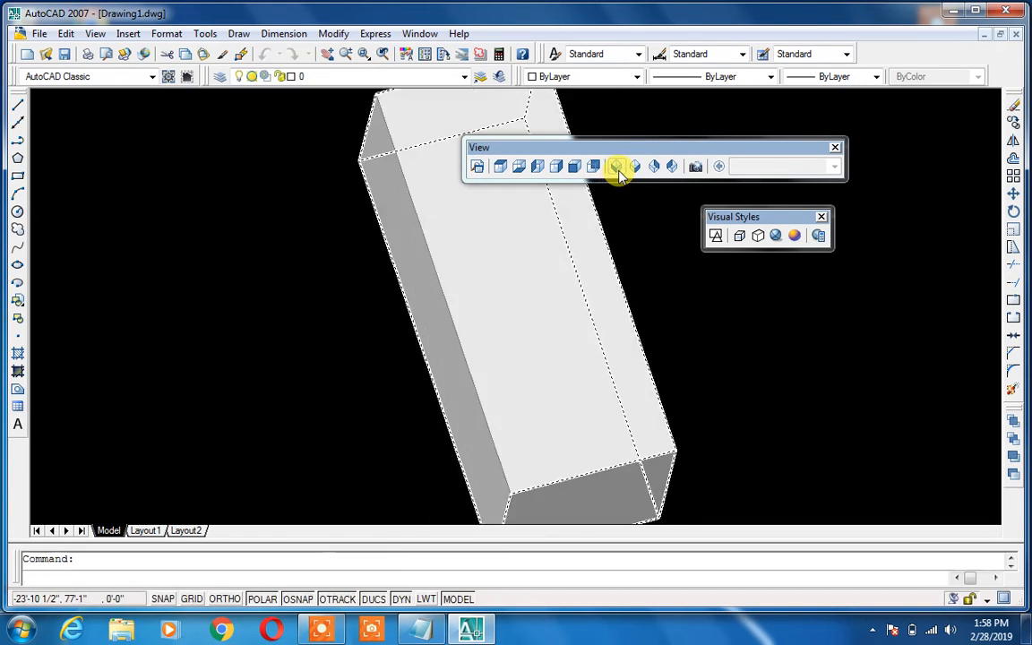